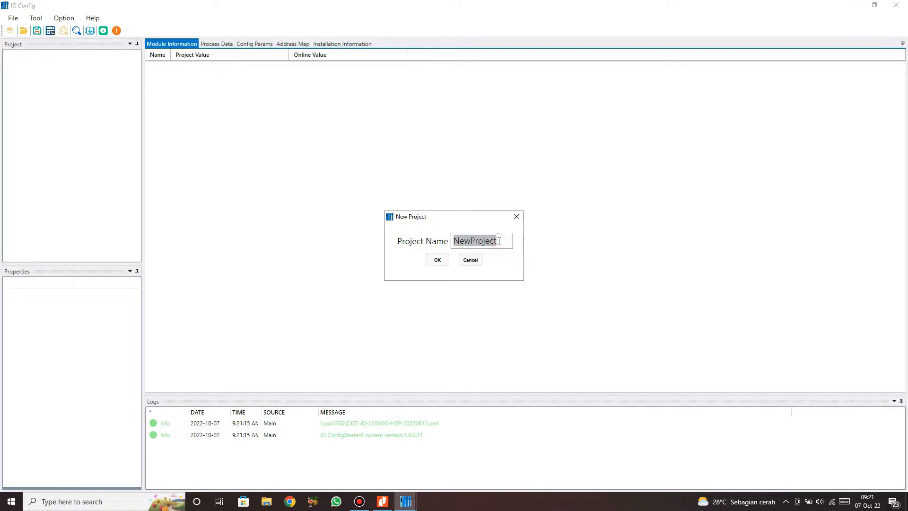
Name the new project "CN-8034 to CS1G" and create it
type("C")
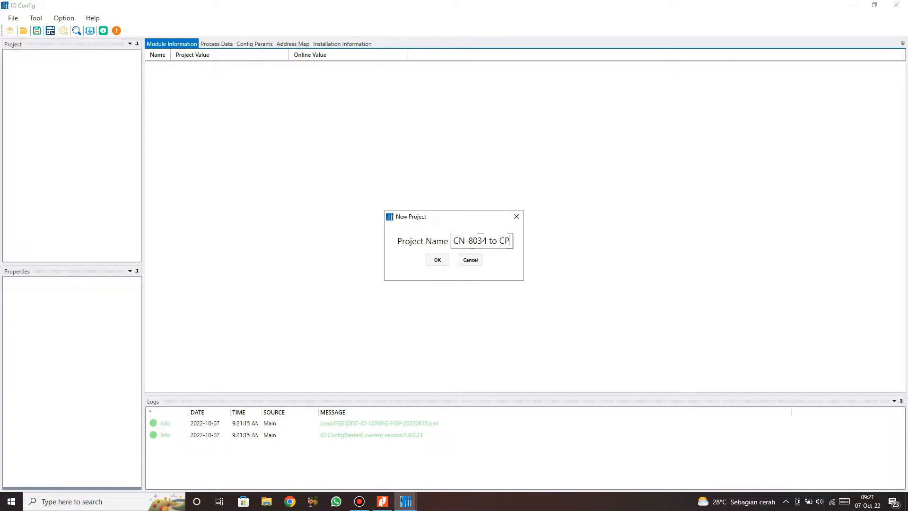
type("N-8034 to CS1G")
key("Return")
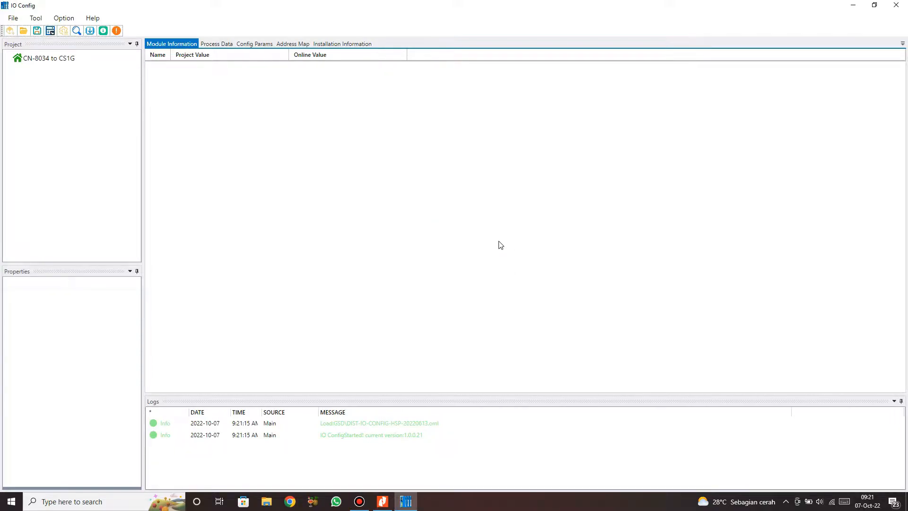
Set the CN-8034 to CS1G project's COM port to COM14 and upload the connected adaptor with its I/O modules
left_click(55, 59)
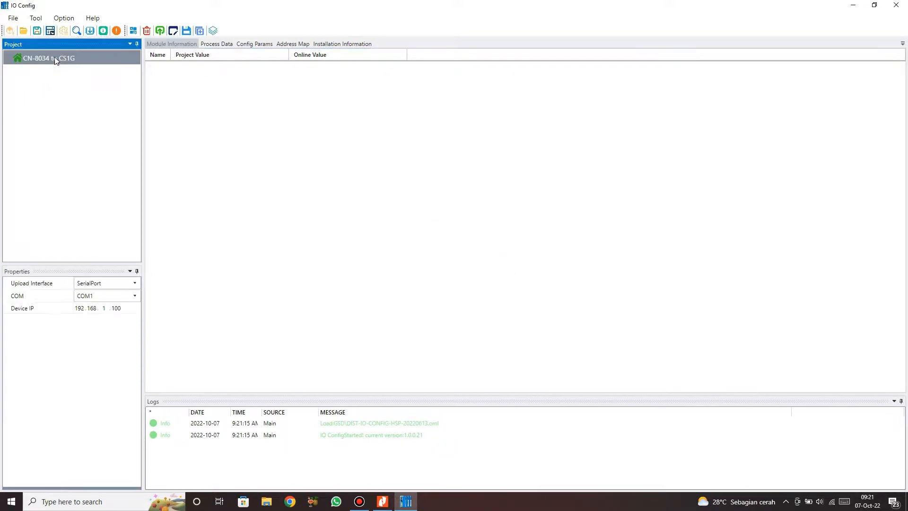
right_click(55, 59)
left_click(34, 136)
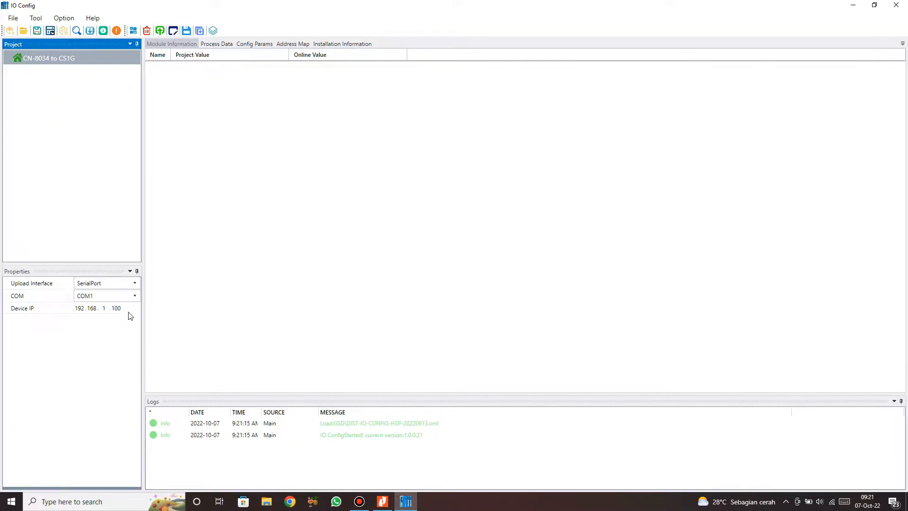
left_click(135, 296)
left_click(132, 297)
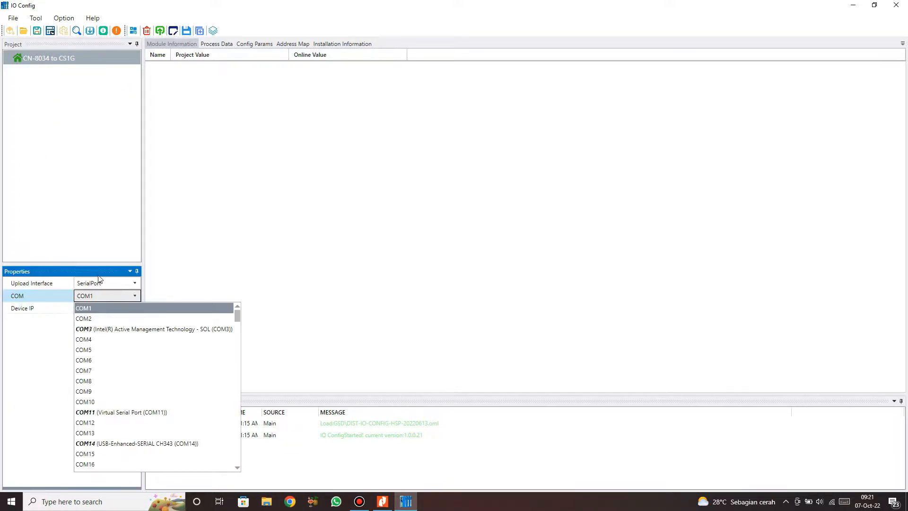
left_click(88, 443)
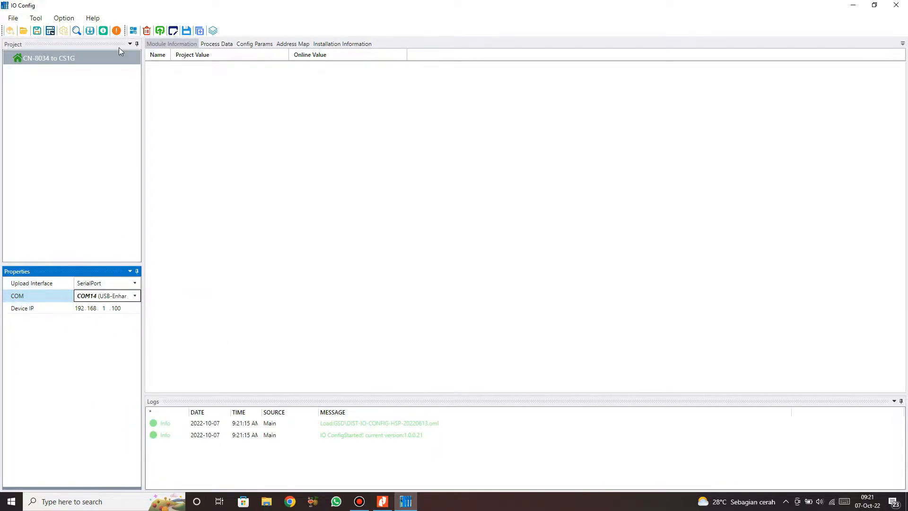
right_click(109, 57)
left_click(137, 91)
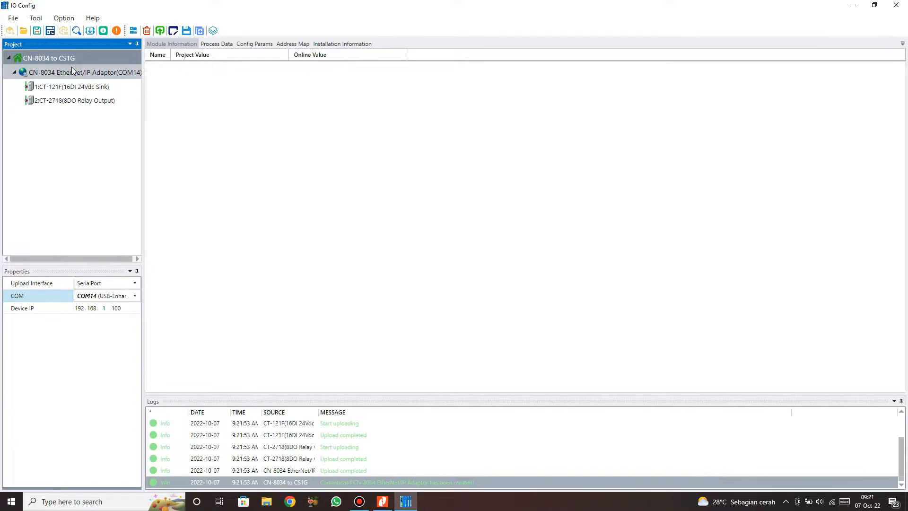
Examine the CN-8034 adaptor's IP address, T-->O size and O-->T size, and check the parameter descriptions in the C-Series user manual PDF
left_click(85, 72)
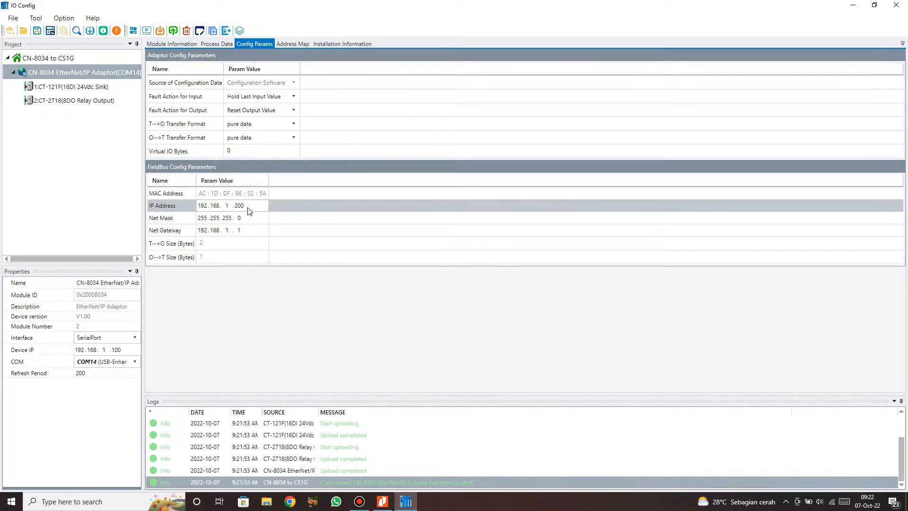
left_click(245, 207)
left_click(245, 207)
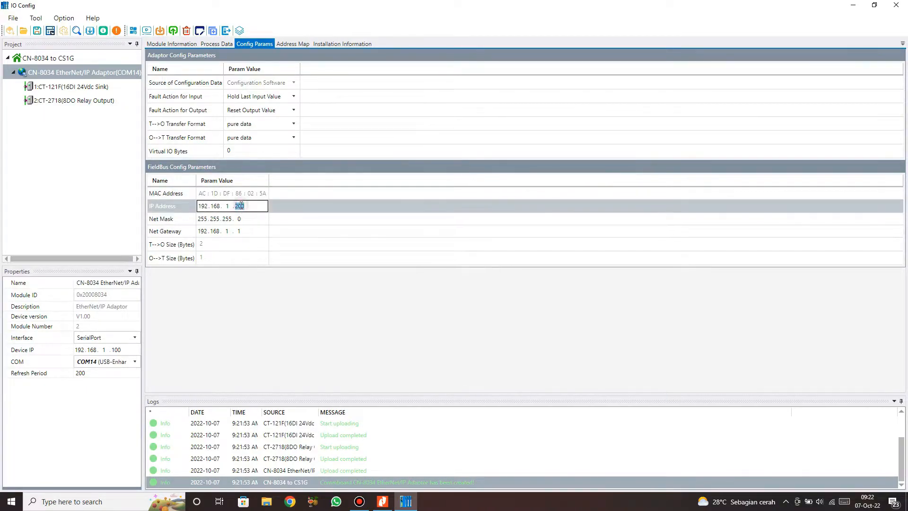
left_click(219, 243)
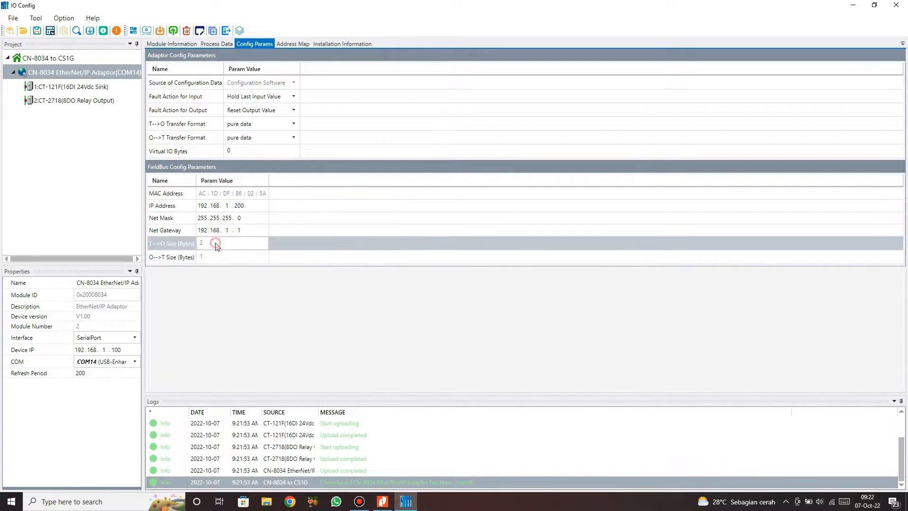
left_click(167, 259)
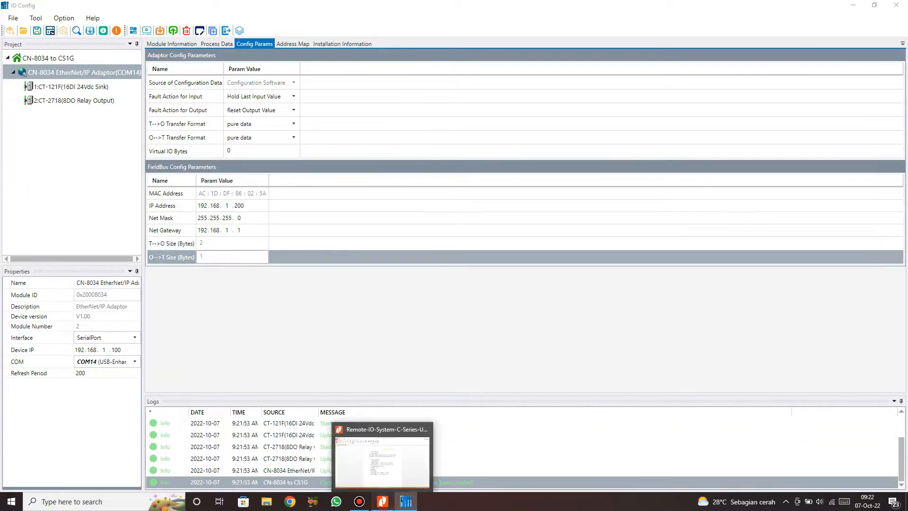
left_click(382, 501)
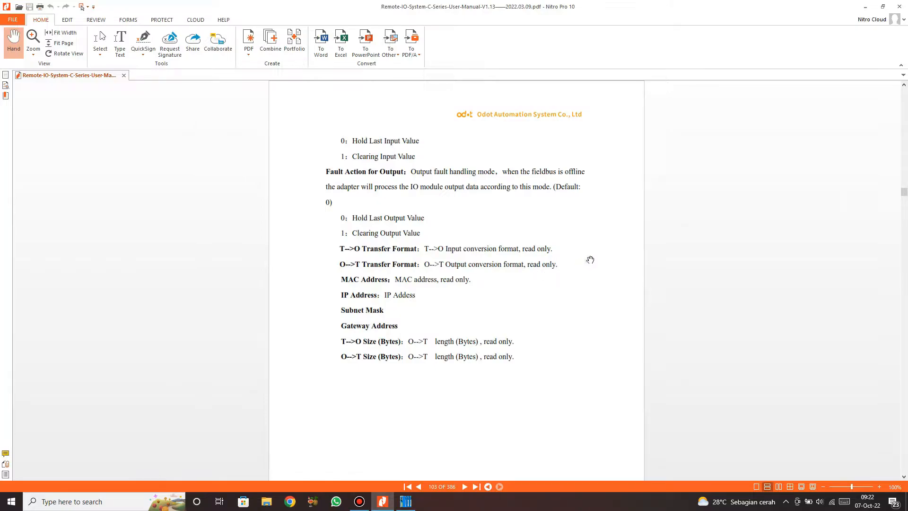
left_click(865, 6)
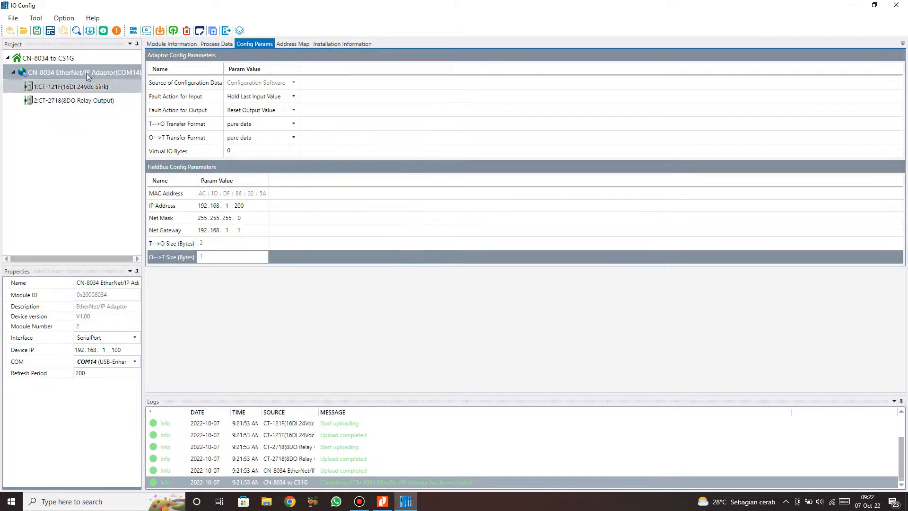
Download the configuration parameters to the CN-8034 EtherNet/IP adaptor
right_click(112, 73)
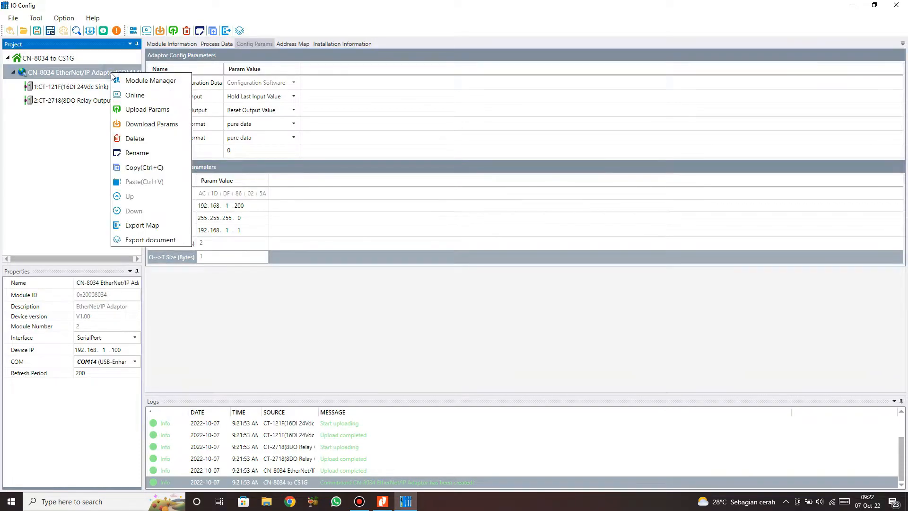
left_click(140, 126)
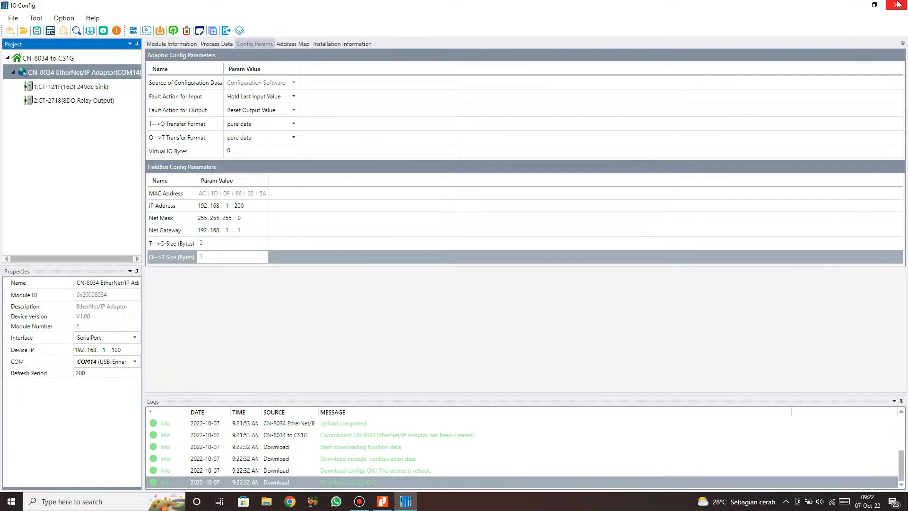
Minimize IO Config, refresh the desktop and launch CX-Programmer
left_click(853, 5)
right_click(401, 162)
left_click(427, 187)
left_click(10, 501)
type("c")
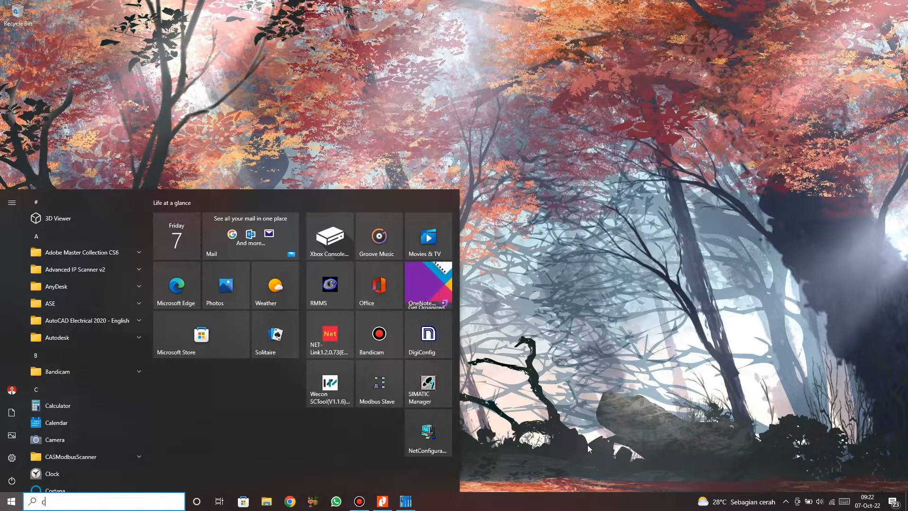
type("x-p")
key("Return")
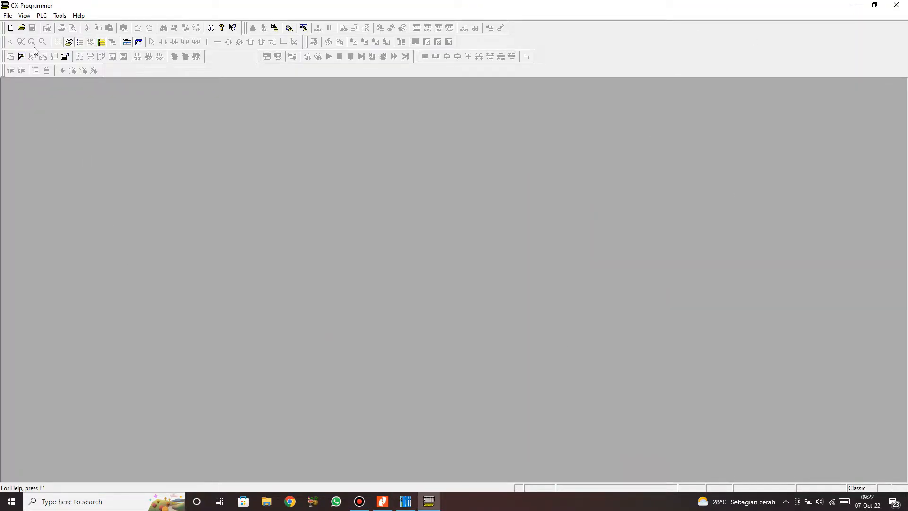
Start EtherNet/IP Node Online with an EtherNet/IP connection and browse for nodes through the Intel(R) Ethernet Connection (4) I219-LM interface card
left_click(40, 15)
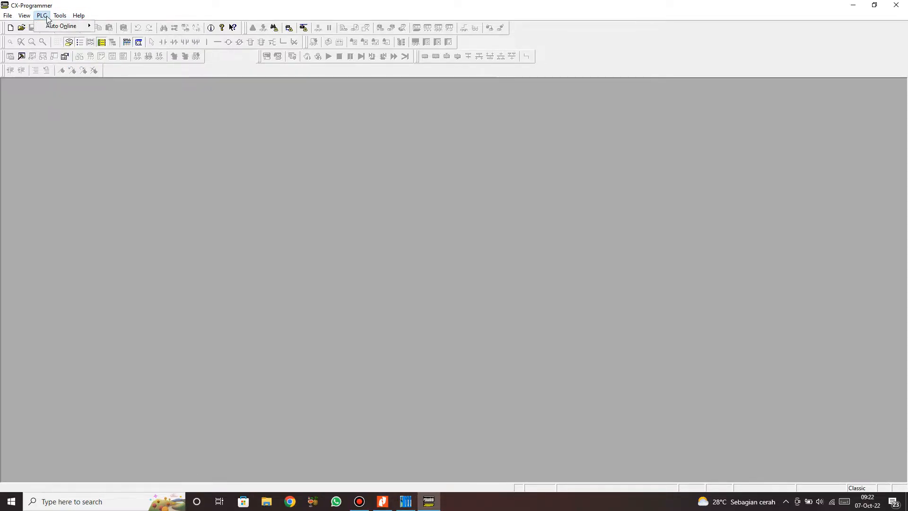
mouse_move(39, 28)
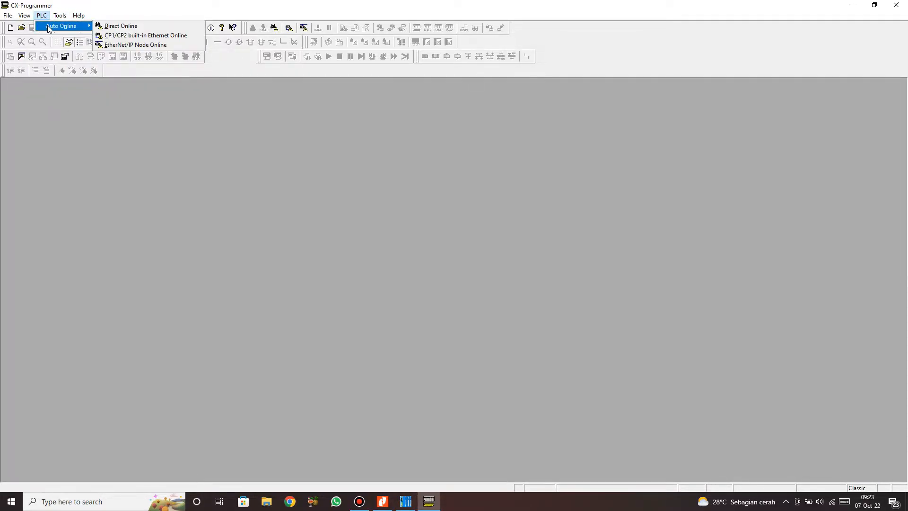
left_click(114, 45)
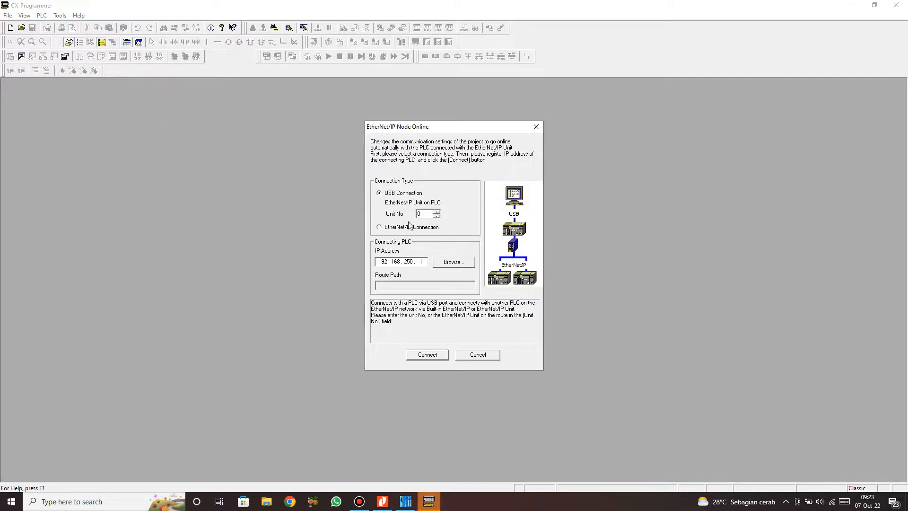
left_click(385, 228)
left_click(451, 262)
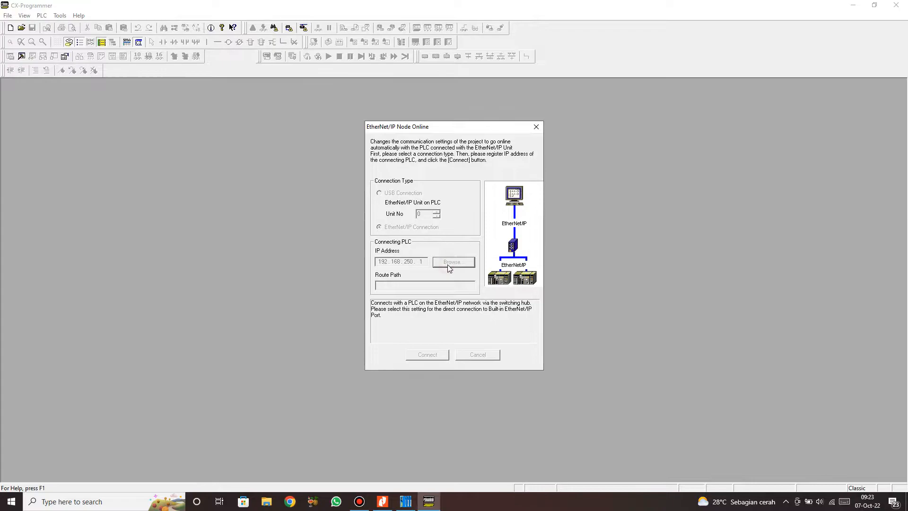
left_click(447, 250)
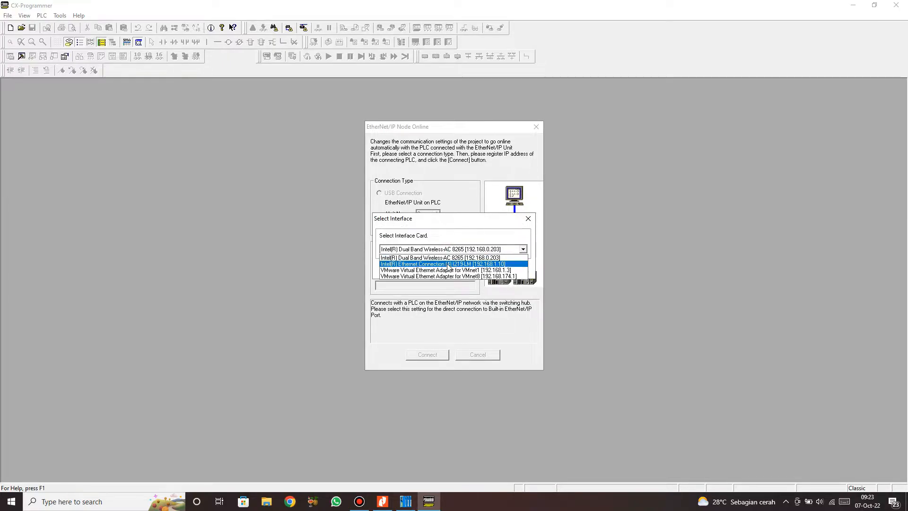
left_click(447, 263)
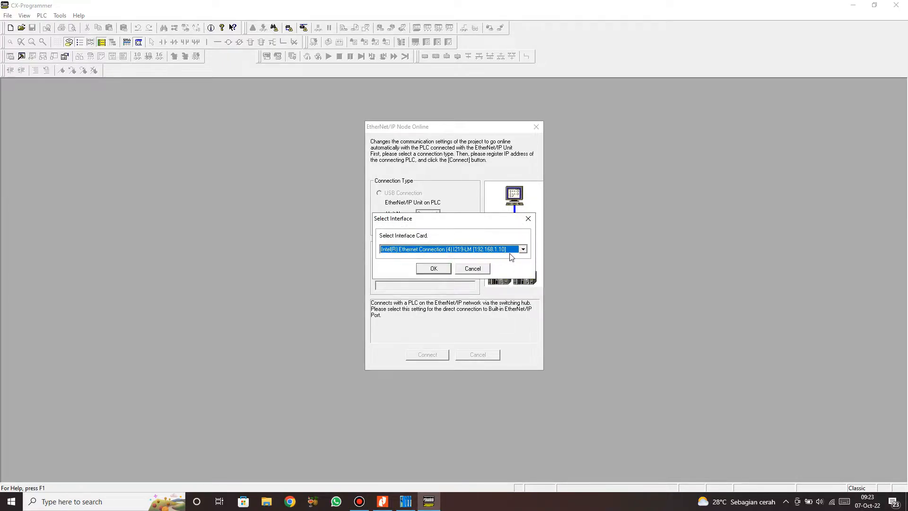
left_click(423, 273)
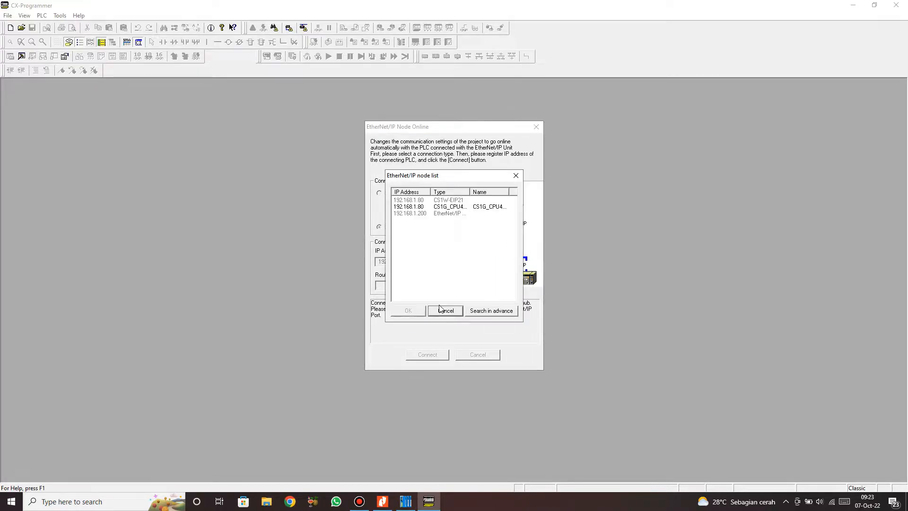
Connect to the CS1G_CPU43H node at 192.168.1.80 and transfer the program from the PLC without the IO table and Special Unit Setup
left_click(436, 208)
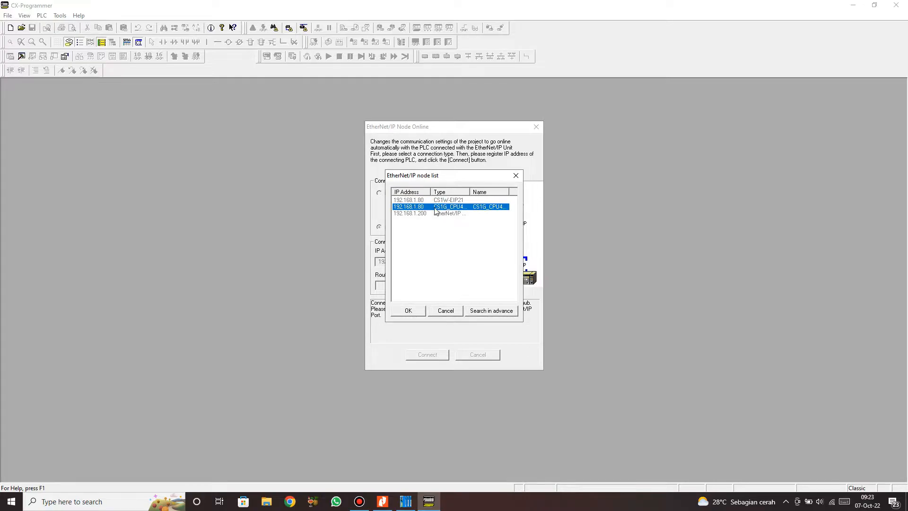
double_click(468, 192)
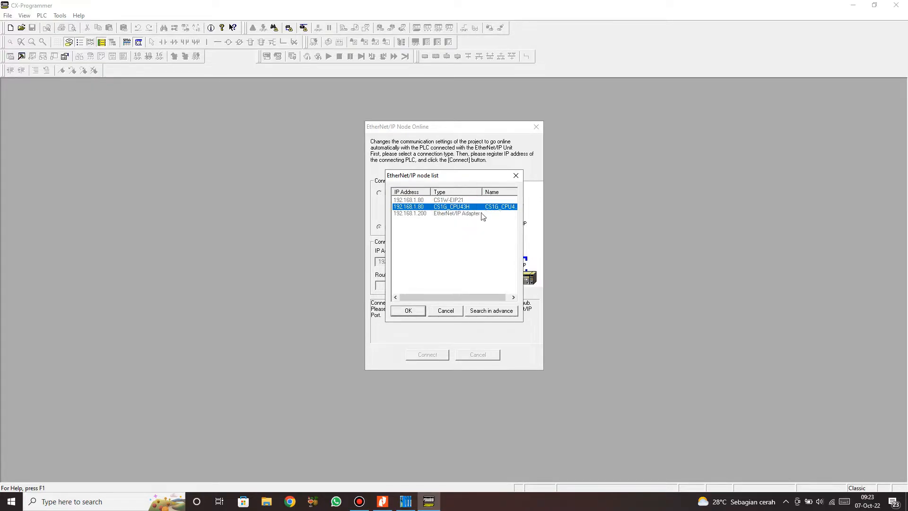
left_click(416, 314)
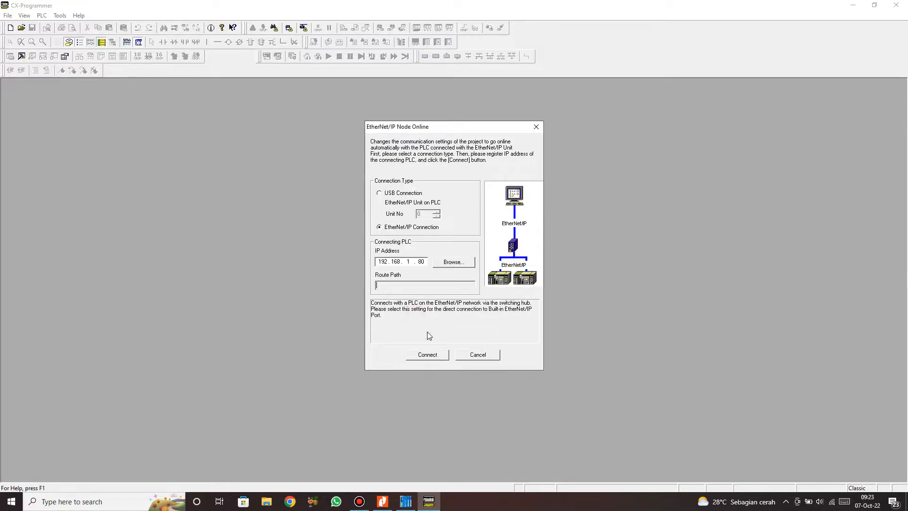
left_click(422, 356)
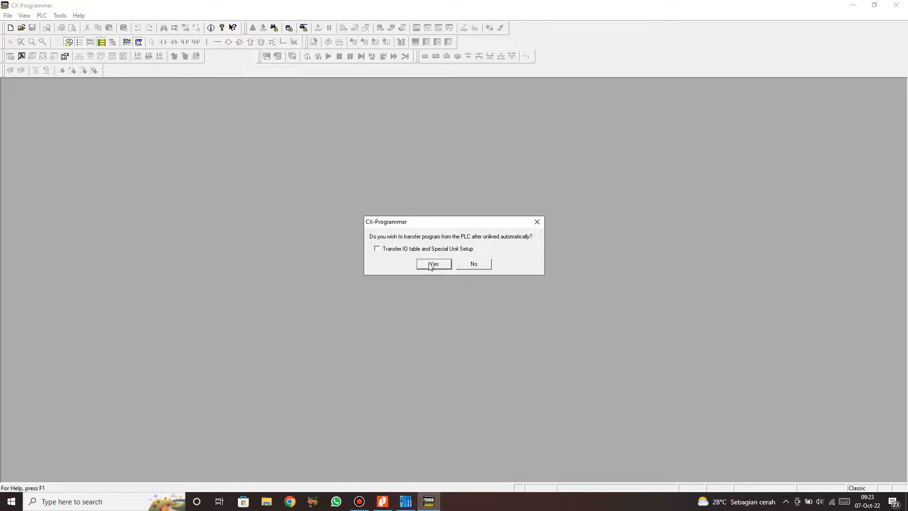
left_click(434, 266)
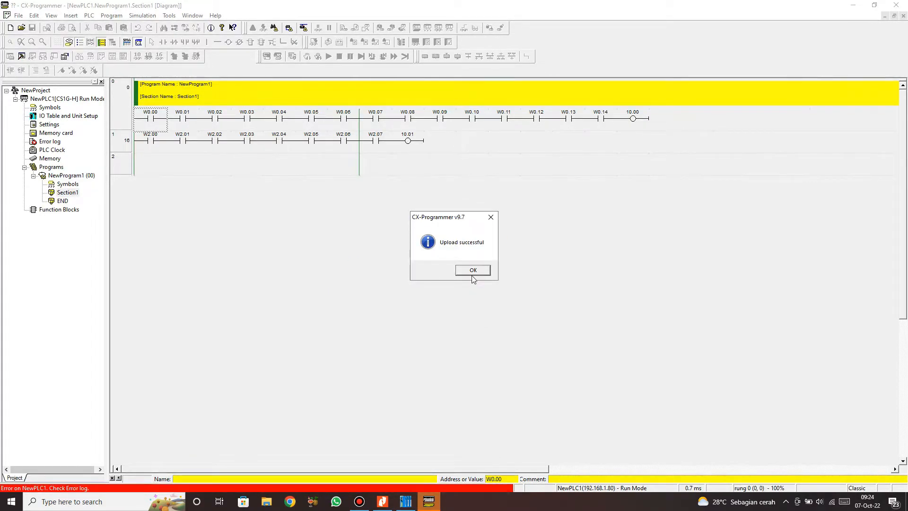
left_click(472, 270)
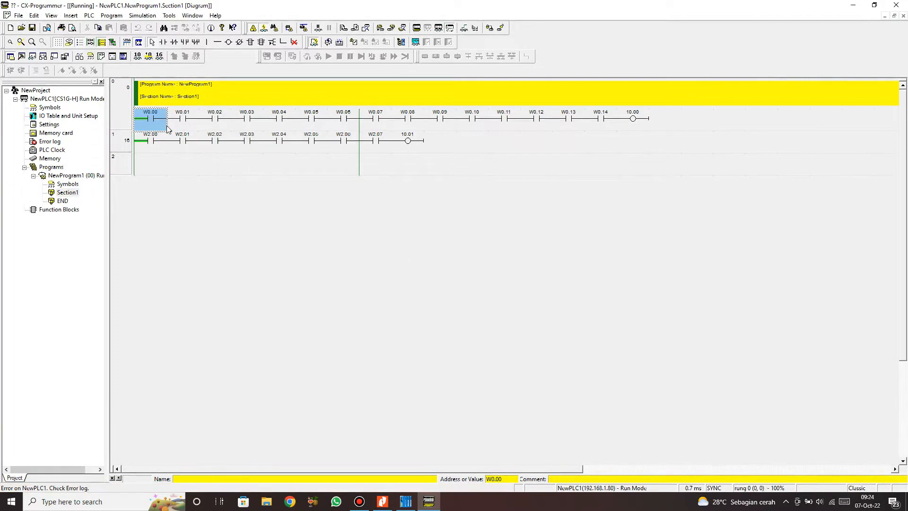
Examine the W0.00 and W2.00 contacts at the start of the two ladder rungs in Section1
left_click(247, 119)
left_click_drag(149, 120, 156, 147)
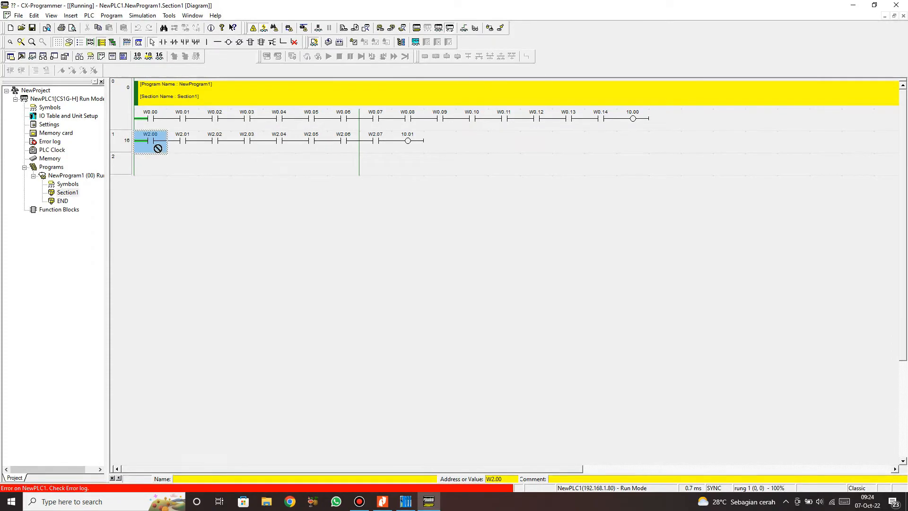
left_click(209, 129)
left_click(154, 118)
left_click(151, 142)
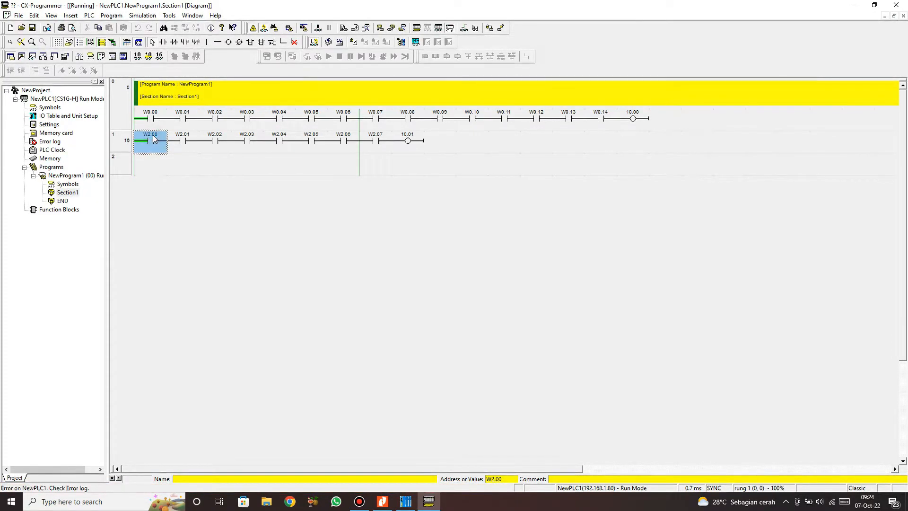
View the online PLC's IO table, close it and take NewPLC1 offline
double_click(67, 116)
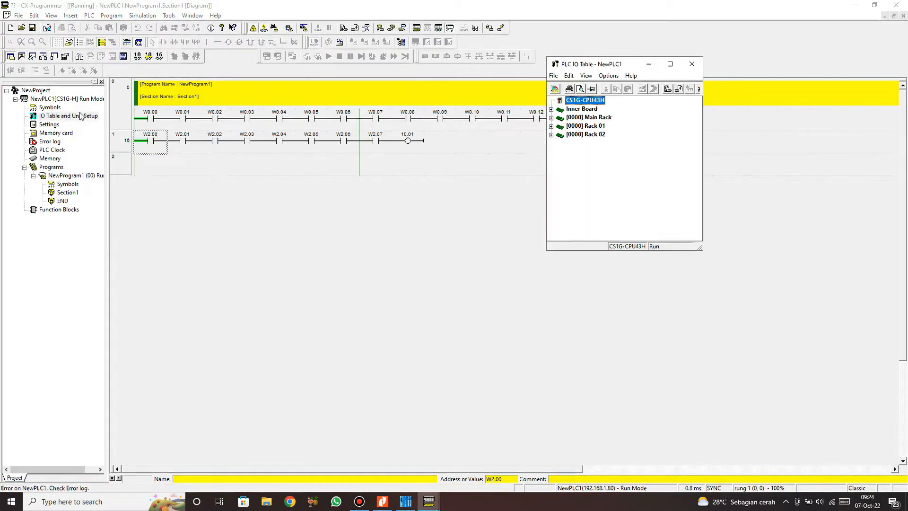
left_click(691, 64)
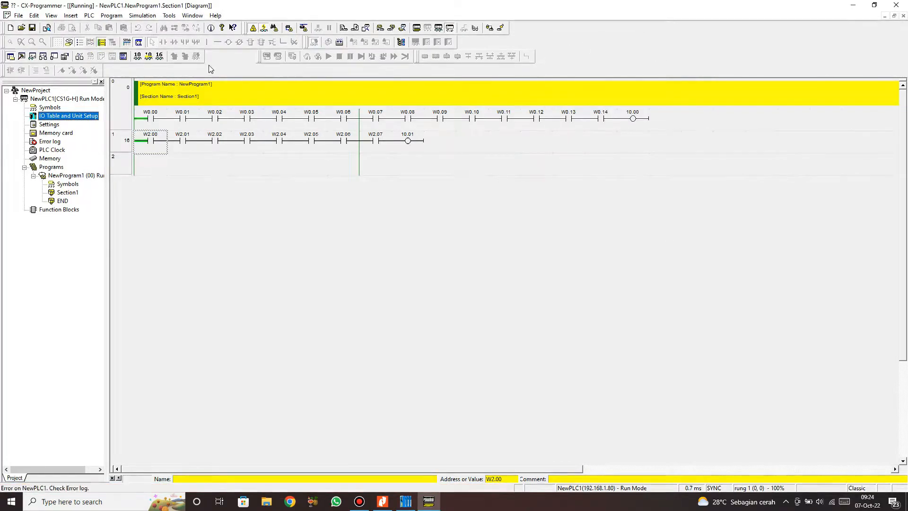
left_click(252, 28)
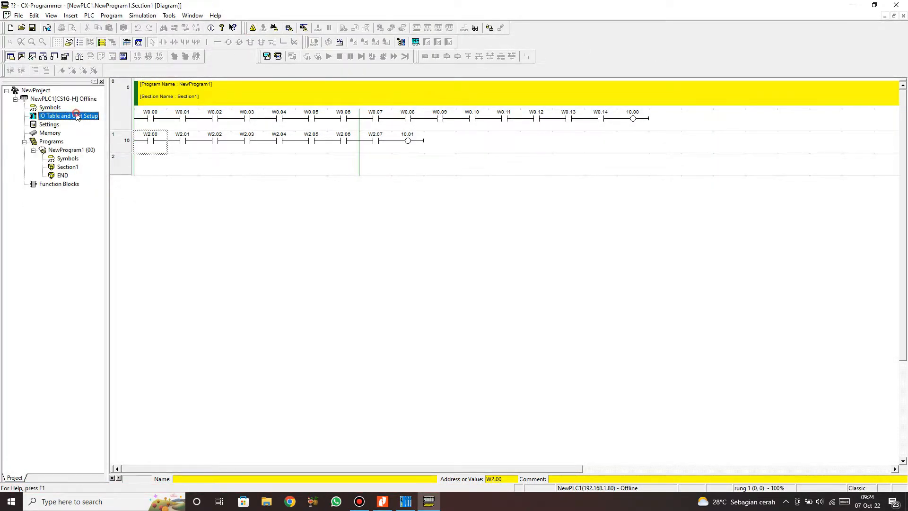
Examine the main rack slots in NewPLC1's offline IO table and close the table
double_click(77, 115)
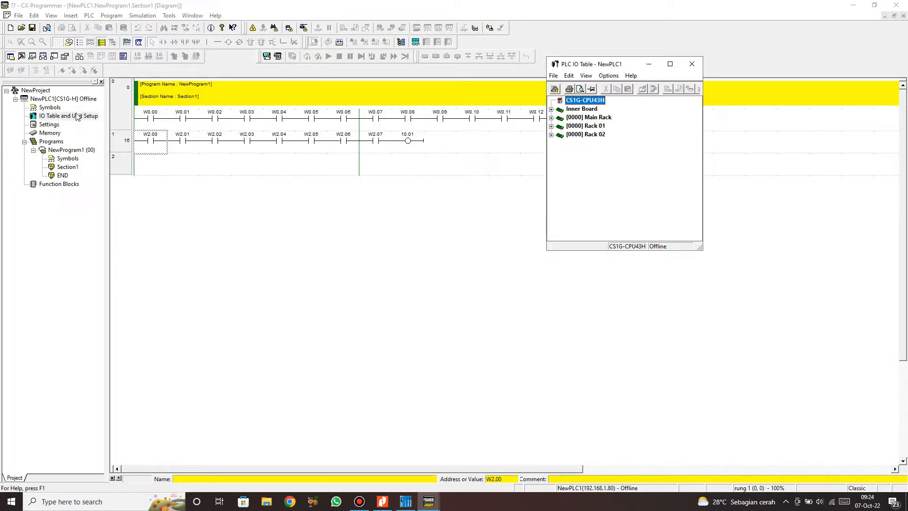
left_click(551, 118)
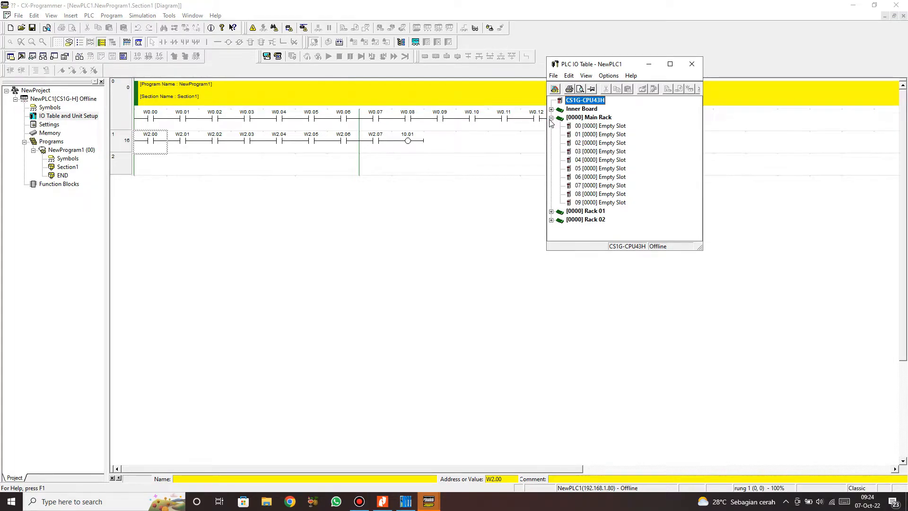
left_click(559, 76)
left_click(812, 89)
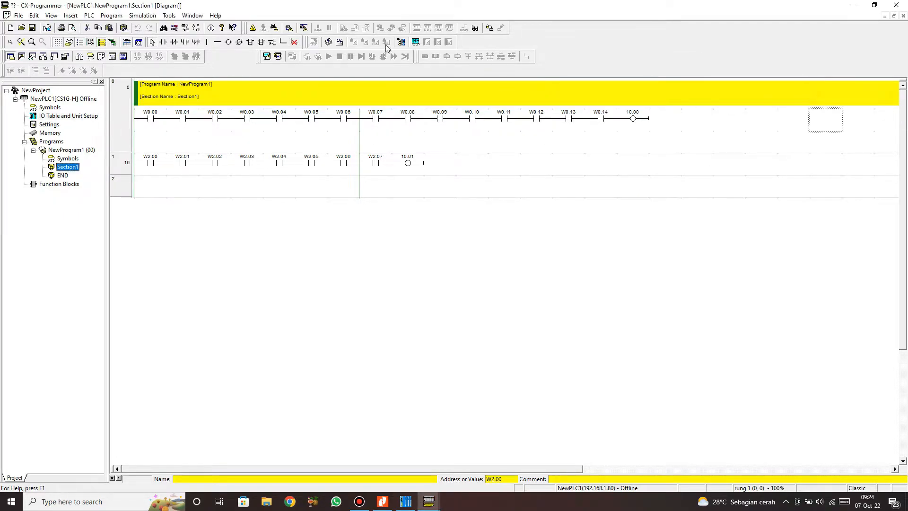
Put NewPLC1 online and switch the PLC into program mode
left_click(252, 27)
left_click(444, 280)
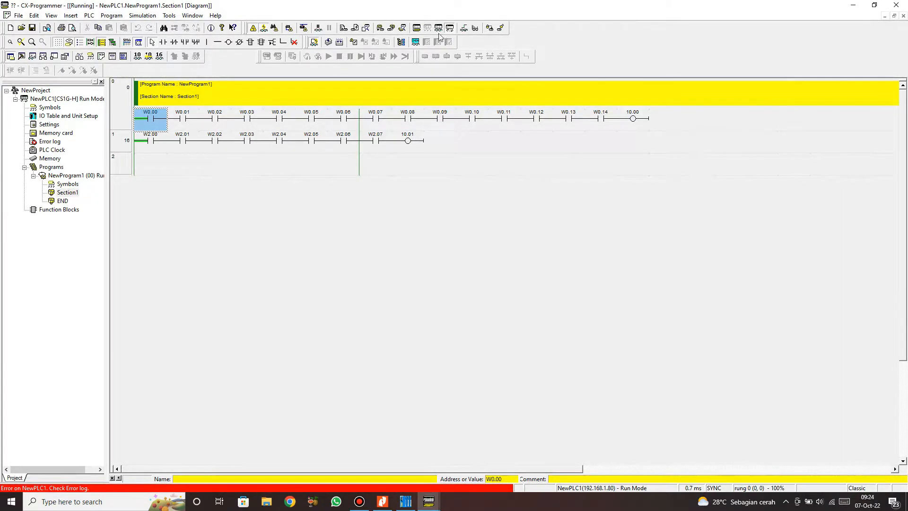
left_click(416, 28)
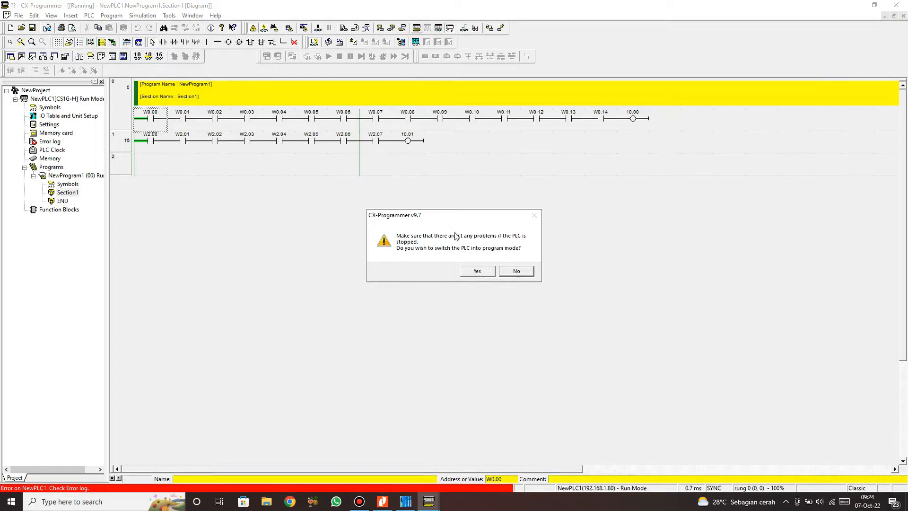
left_click(479, 273)
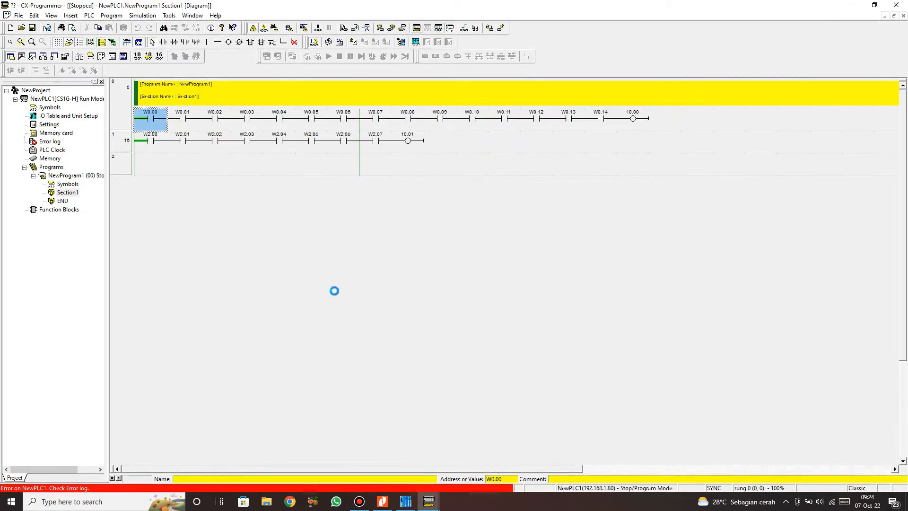
Delete the IO table of the online CS1G-CPU43H PLC
double_click(66, 116)
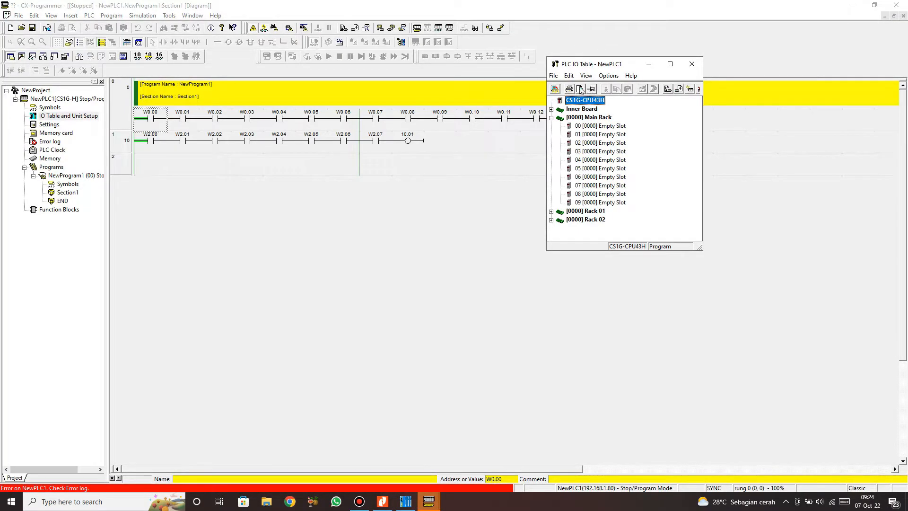
left_click(568, 76)
mouse_move(586, 77)
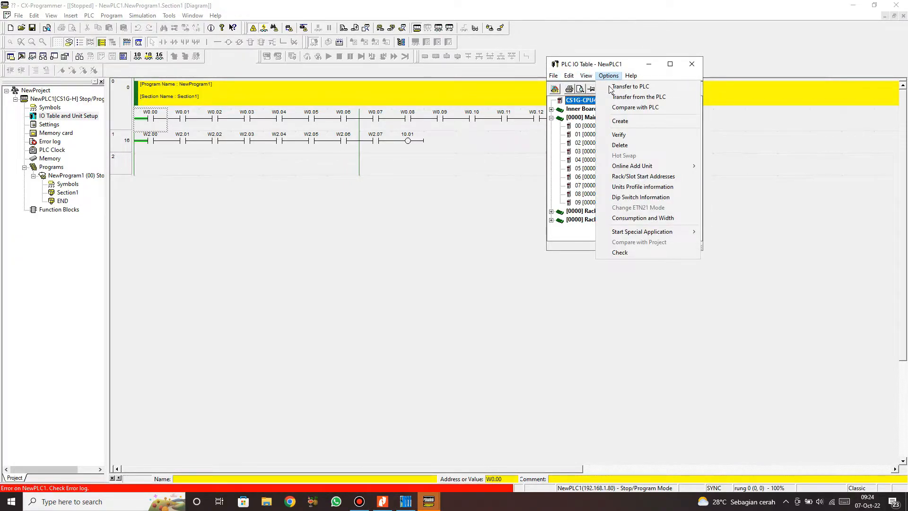
left_click(619, 146)
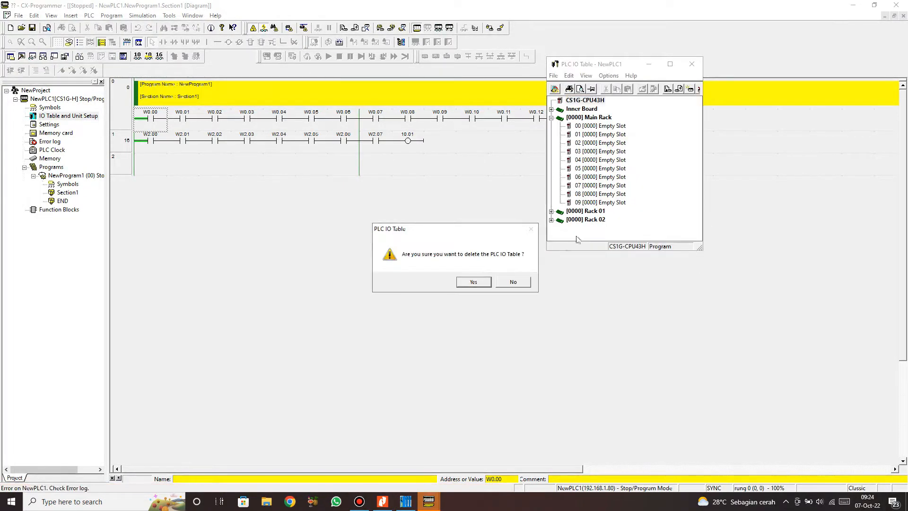
left_click(464, 285)
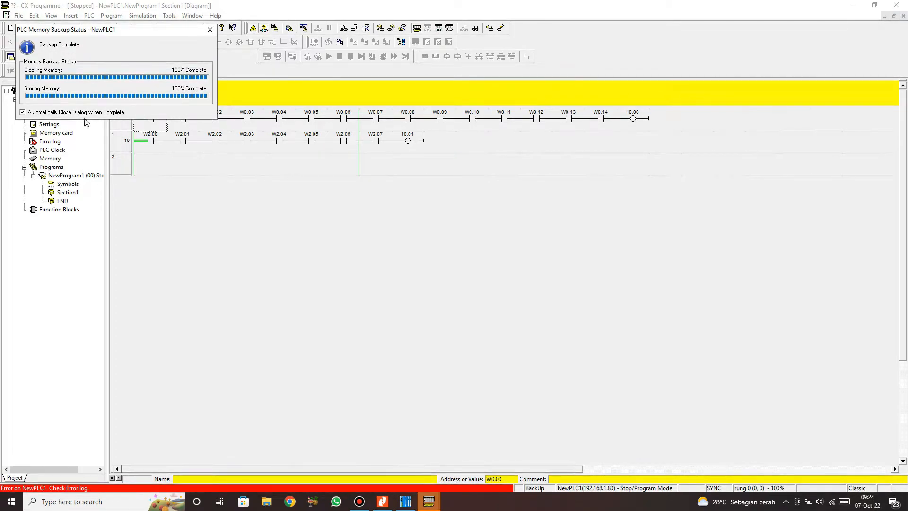
double_click(52, 133)
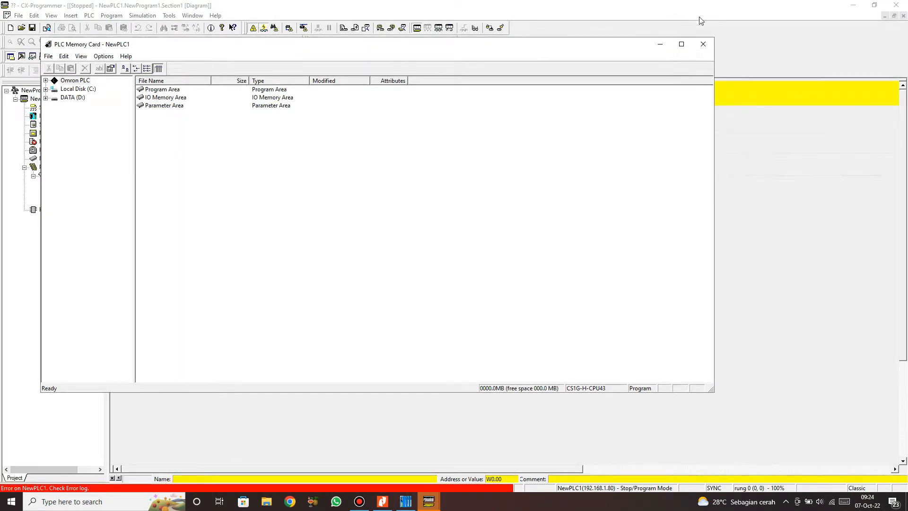
left_click(703, 44)
Create a new IO table in the PLC and initialise the CPU Bus settings
left_click(62, 117)
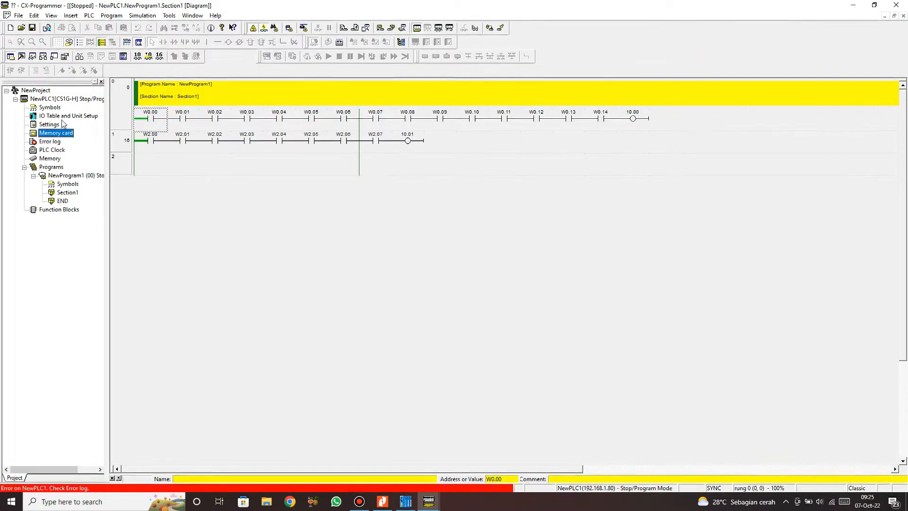
double_click(62, 117)
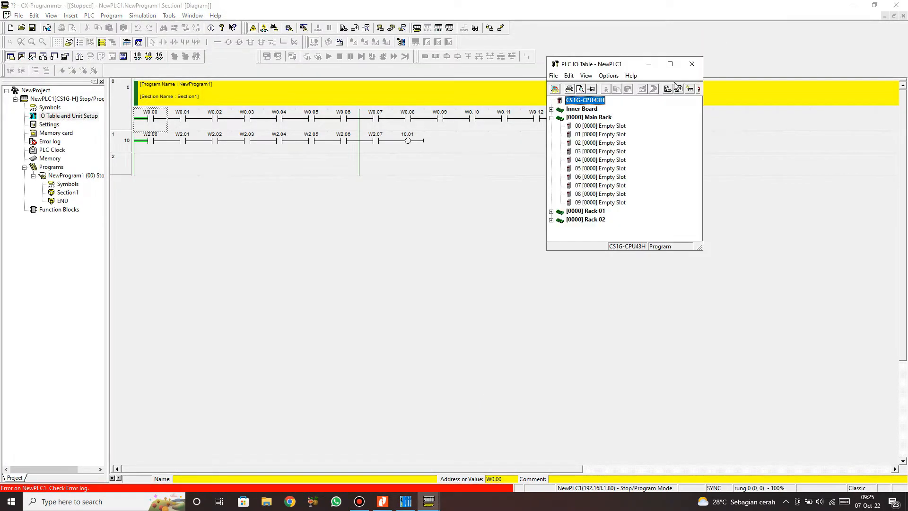
left_click(607, 75)
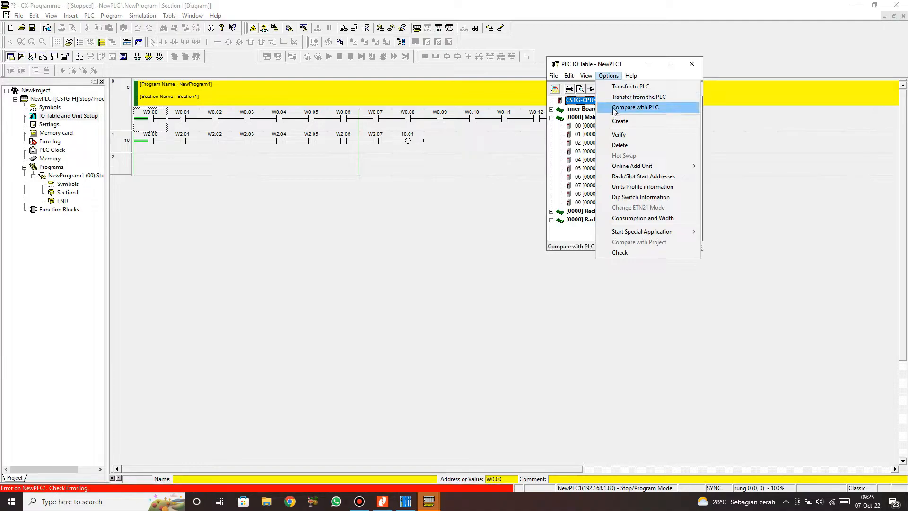
left_click(619, 121)
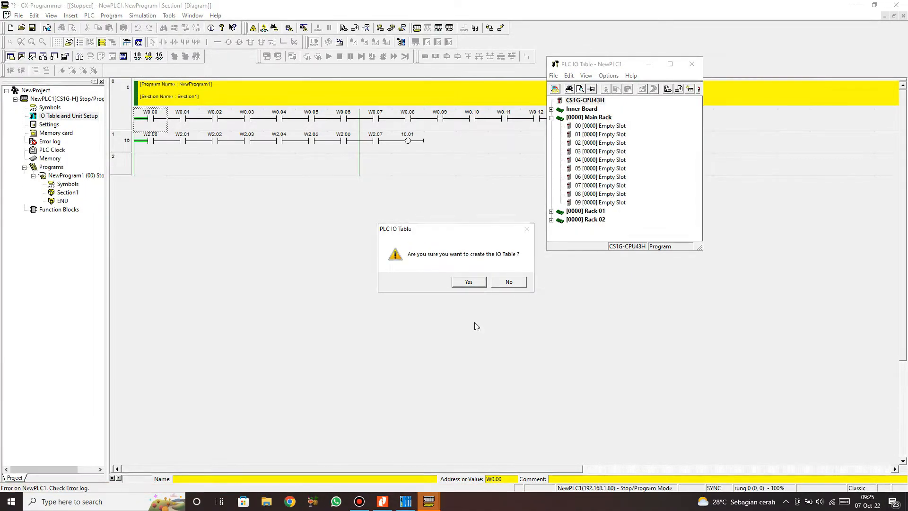
left_click(469, 283)
left_click(448, 283)
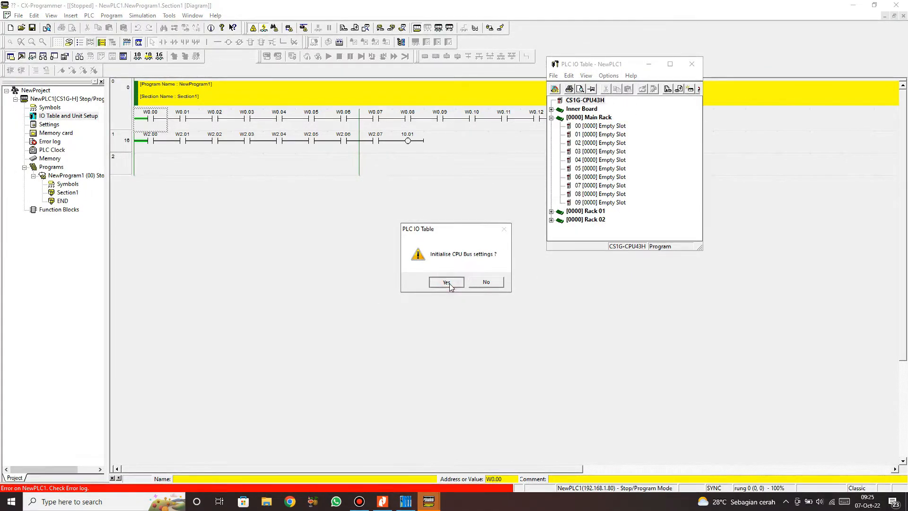
Transfer the created IO table from the PLC and verify it
double_click(74, 116)
left_click(635, 185)
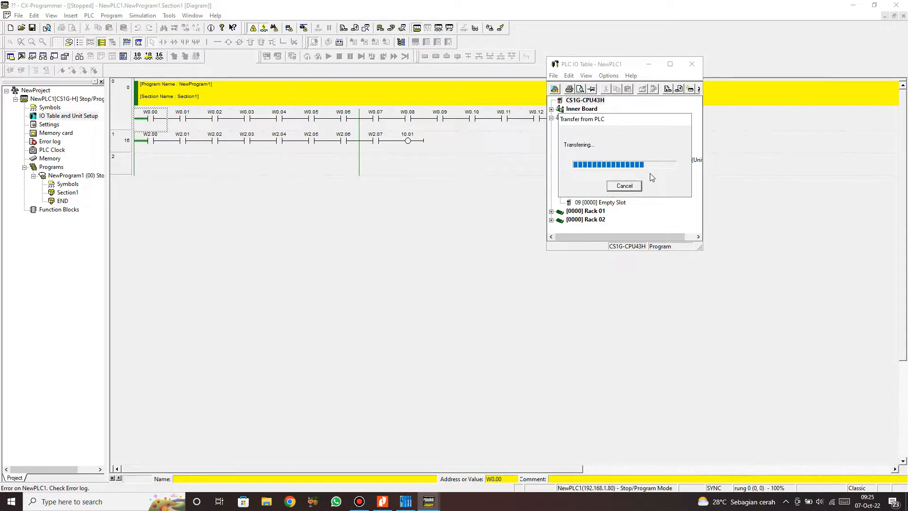
left_click(677, 221)
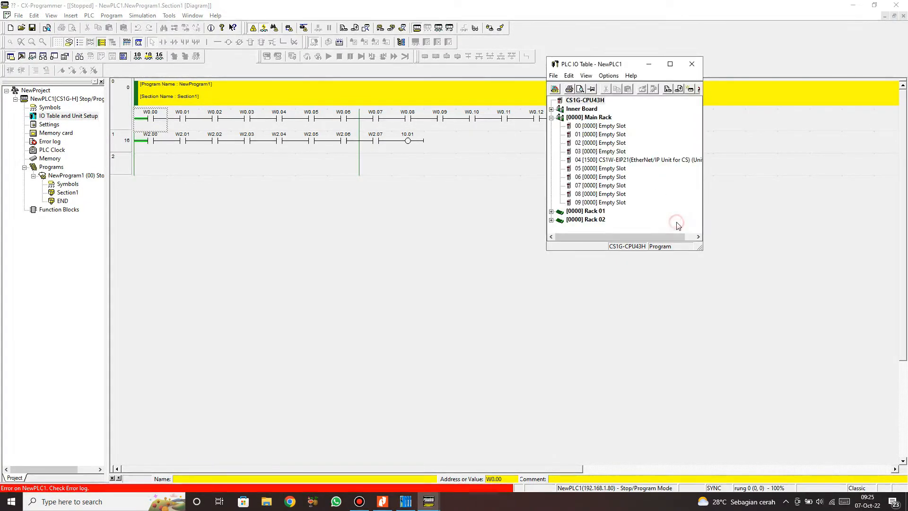
left_click(610, 77)
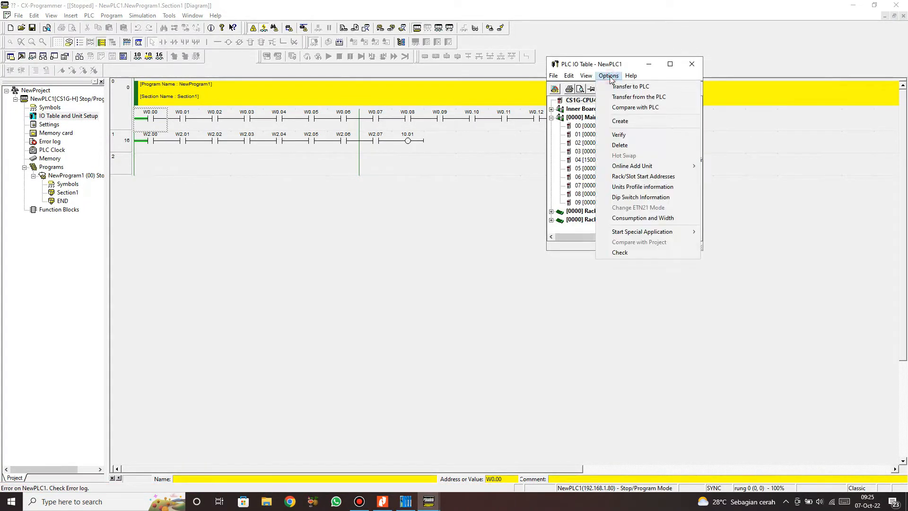
left_click(626, 134)
left_click(466, 277)
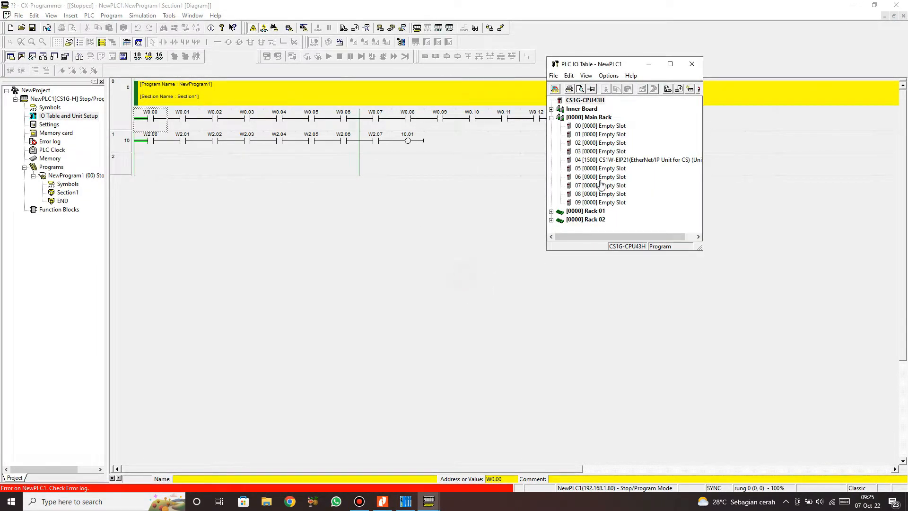
Set the slot 04 CS1W-EIP21 unit's IP address to 192.168.1.80 and sub-net mask to 255.255.255.0, then close the IO table
left_click(608, 161)
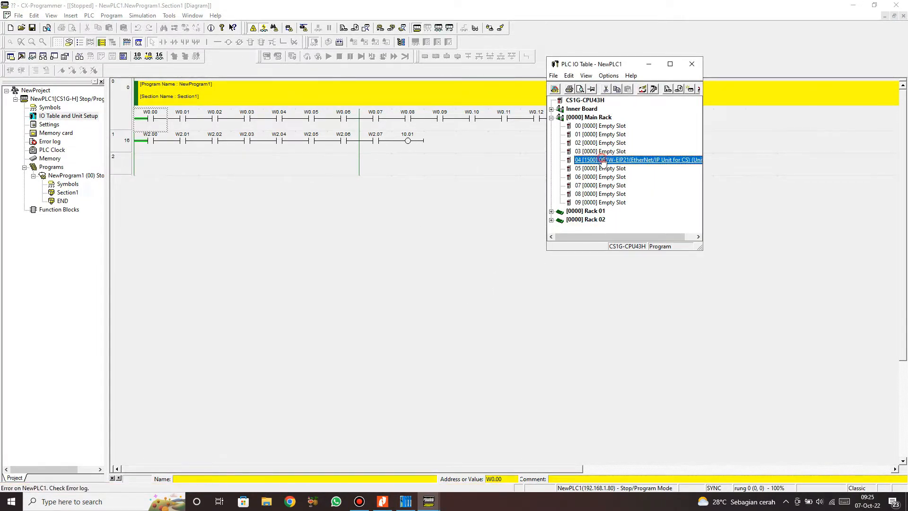
left_click(670, 64)
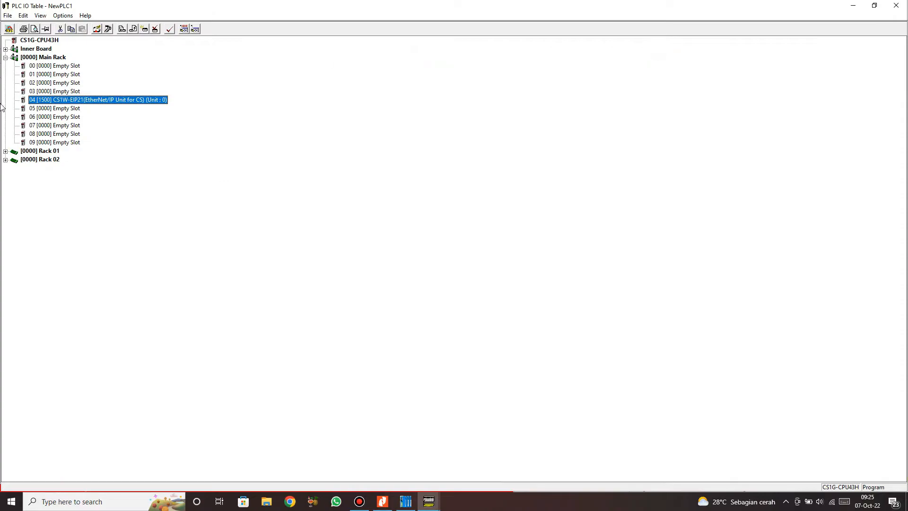
double_click(50, 101)
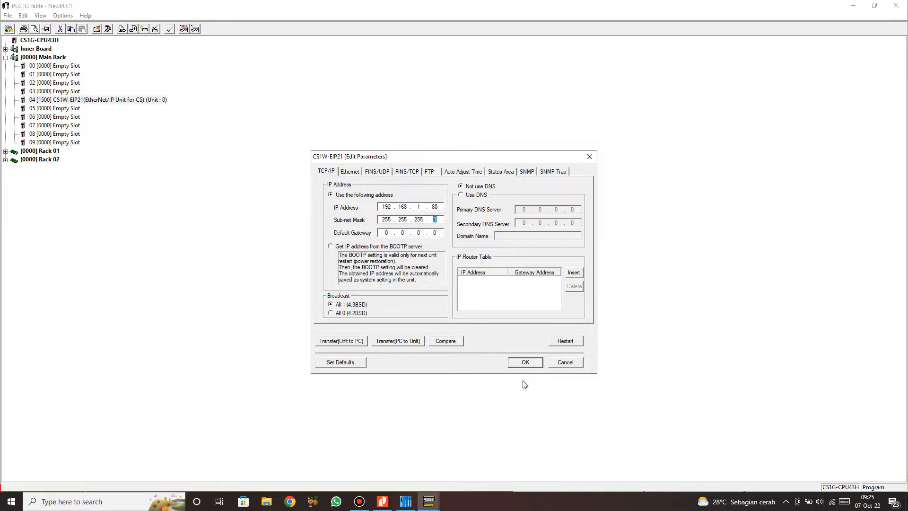
left_click(525, 362)
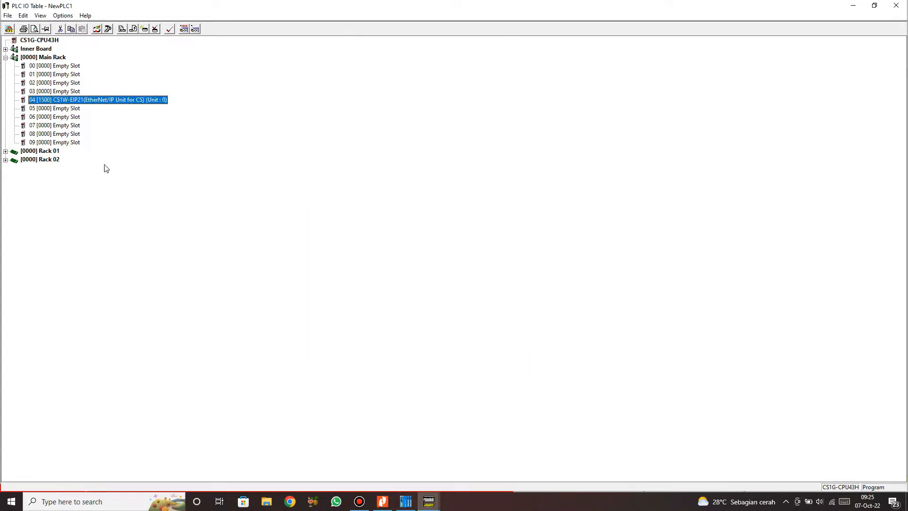
left_click(904, 5)
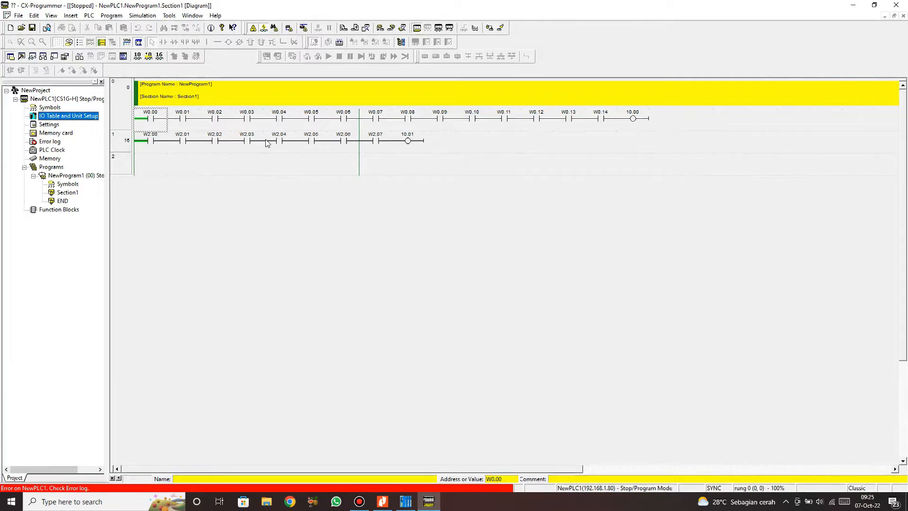
left_click(267, 143)
left_click(155, 127)
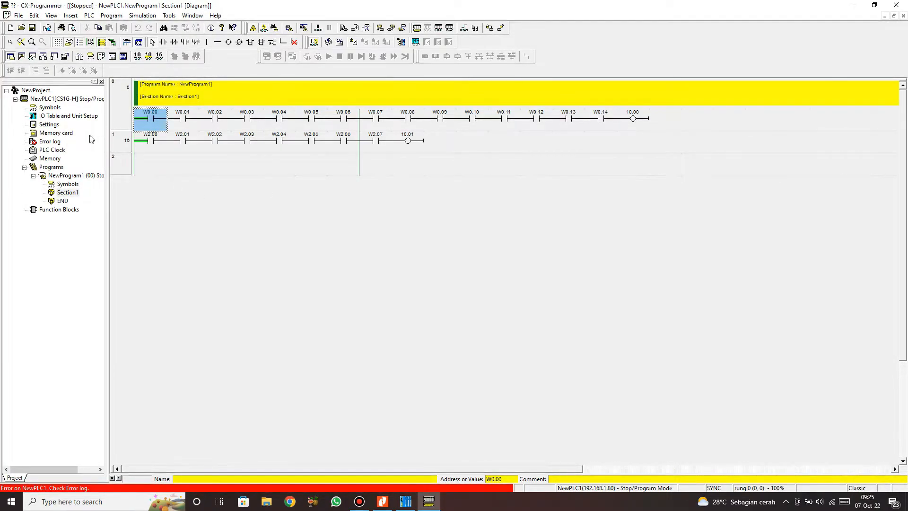
Start Network Configurator as the special application for the slot 04 CS1W-EIP21 unit, with its settings inherited
double_click(69, 117)
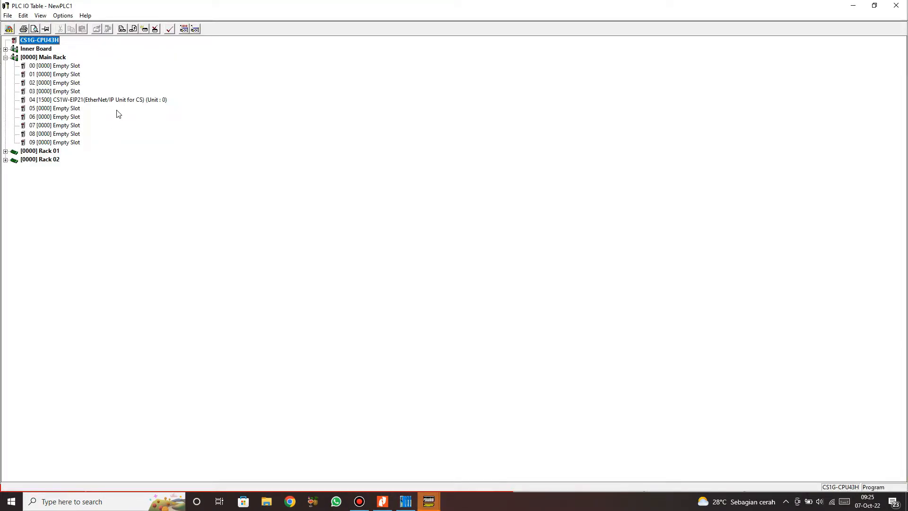
left_click(141, 102)
left_click(63, 16)
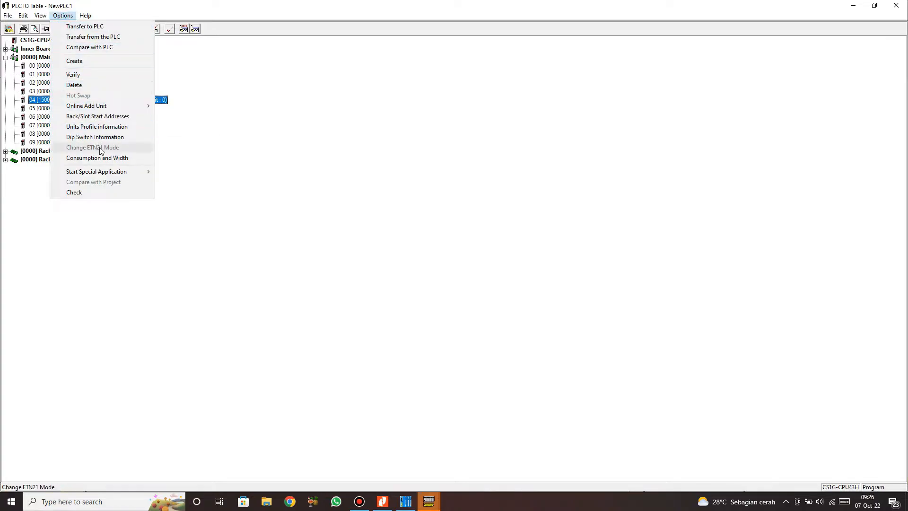
left_click(305, 165)
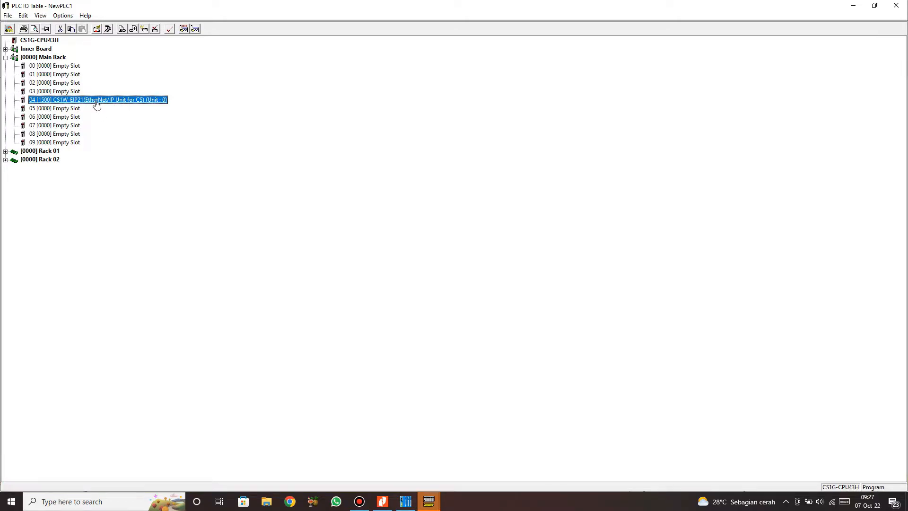
left_click(66, 18)
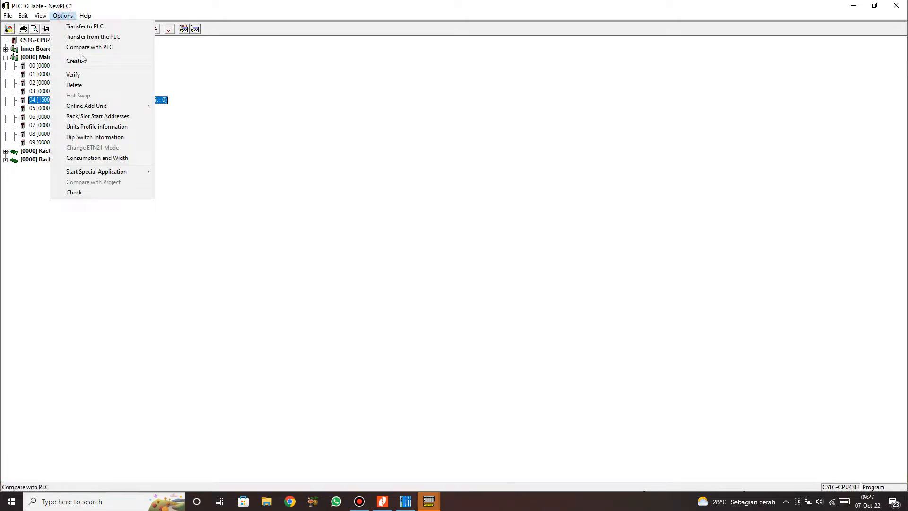
mouse_move(138, 171)
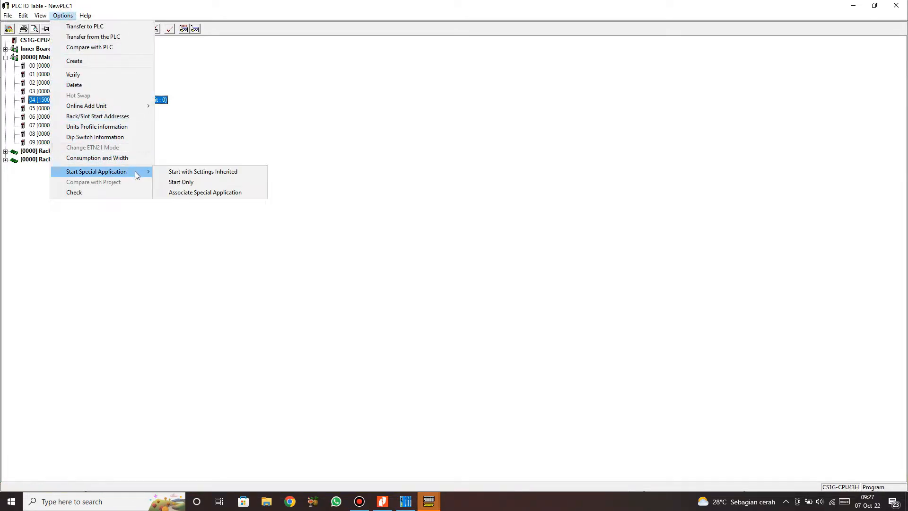
left_click(181, 172)
left_click(394, 196)
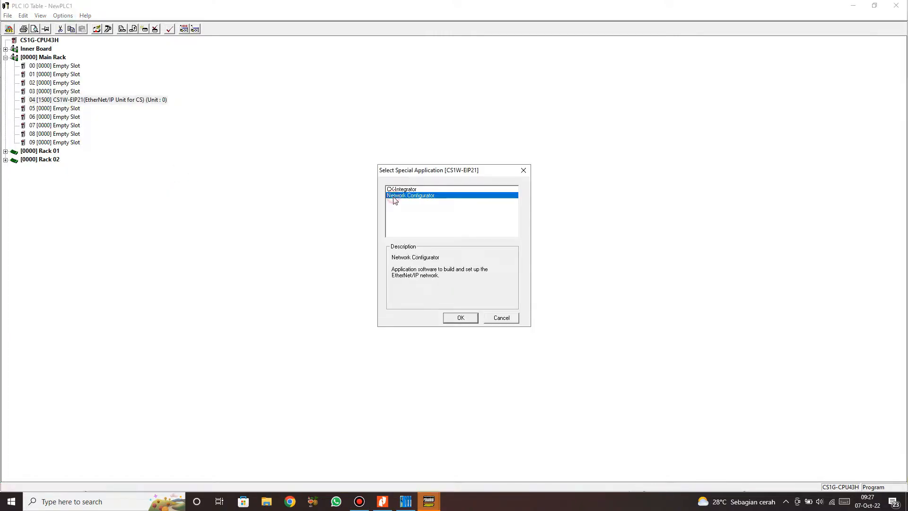
left_click(457, 318)
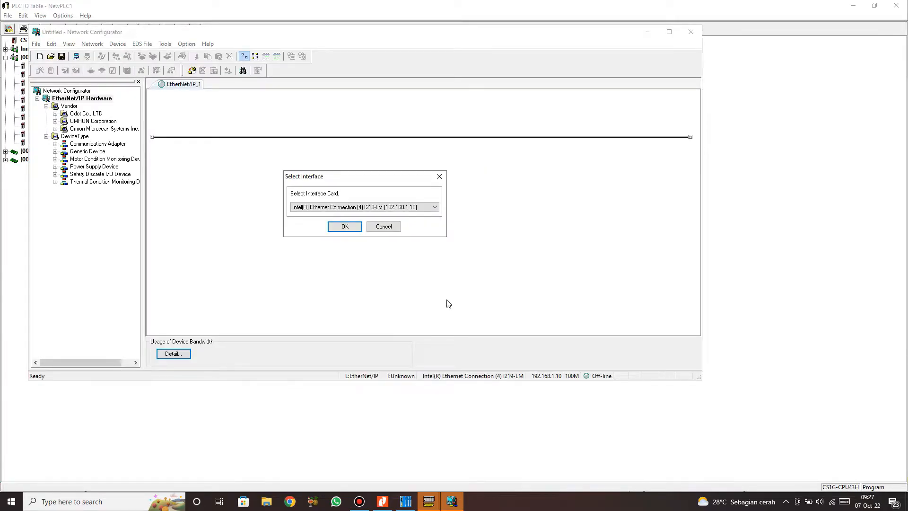
Accept the Intel Ethernet interface card, browse TCP:2 for the connected CS1W-EIP21, and leave the port selection without connecting
left_click(333, 229)
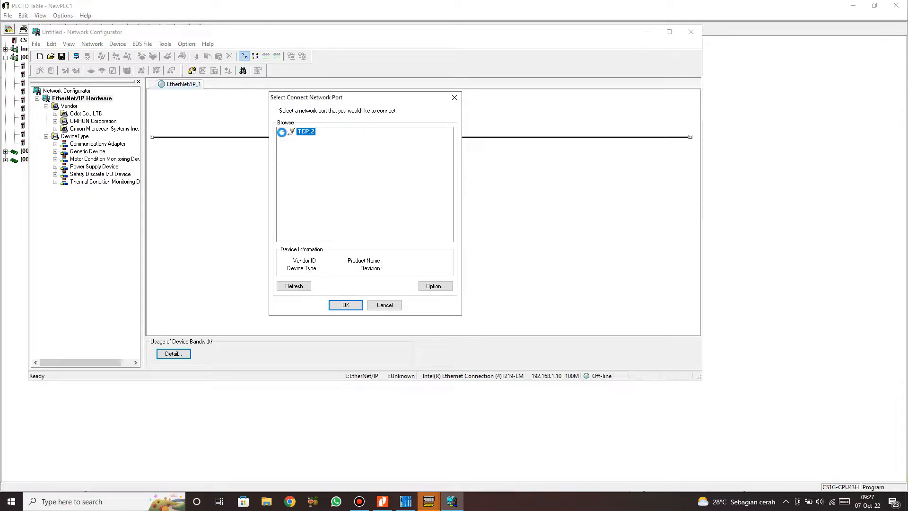
left_click(283, 131)
left_click(321, 141)
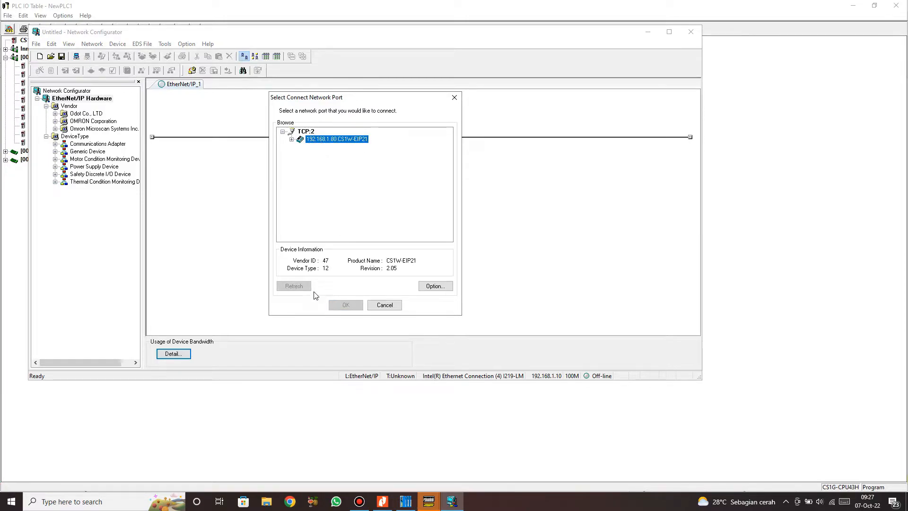
left_click(399, 306)
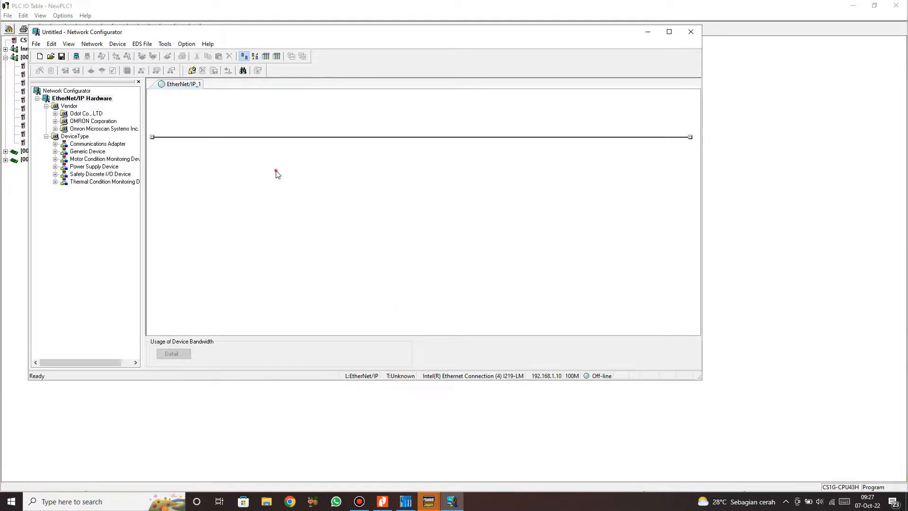
Add a CS1W-EIP21 Rev 2 from the Communications Adapter device types to the EtherNet/IP_1 network
left_click(55, 144)
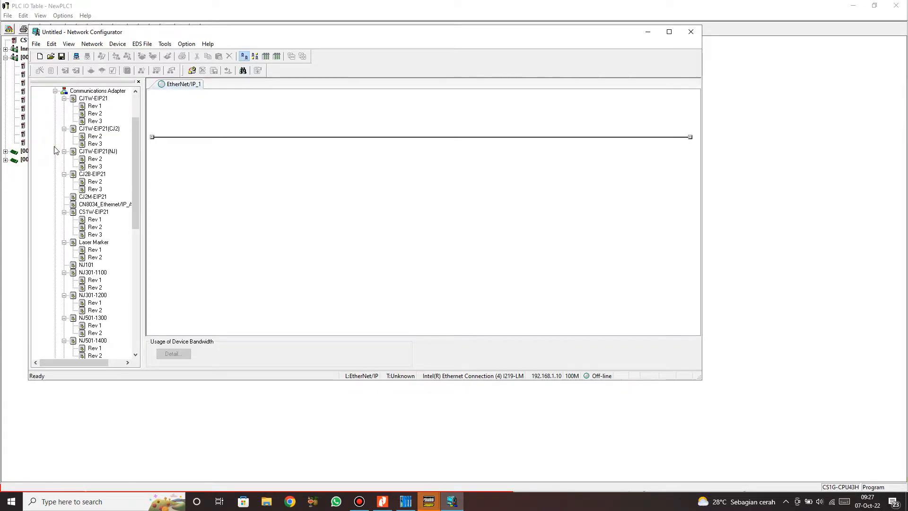
left_click(95, 234)
left_click(93, 213)
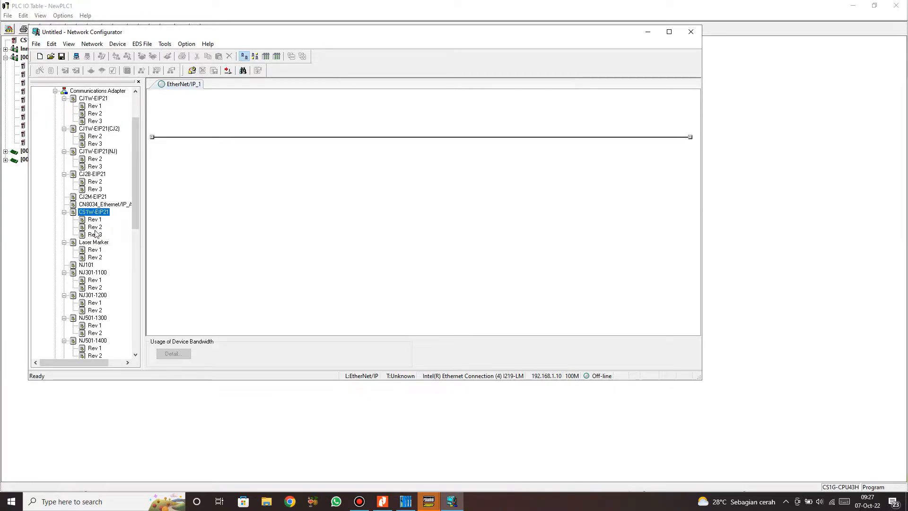
left_click(95, 229)
double_click(95, 229)
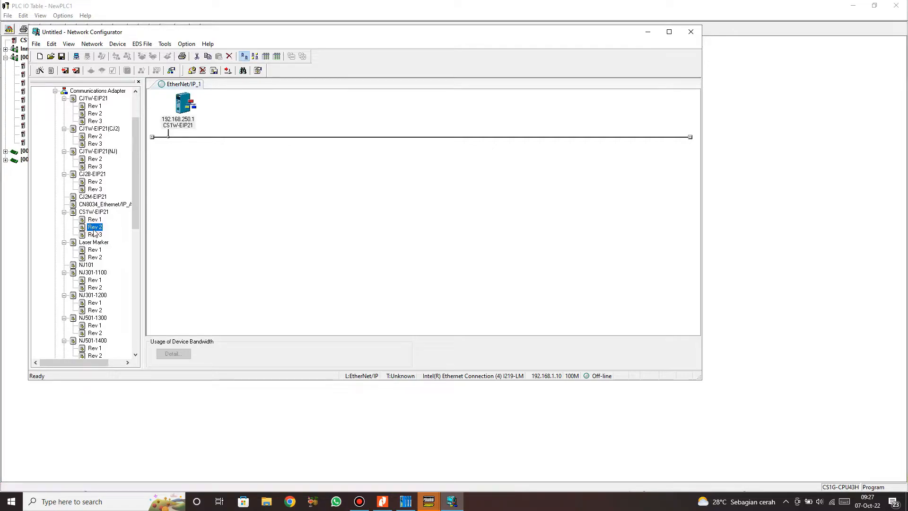
left_click(219, 187)
Collapse the DeviceType hardware list and expand vendor Odot Co., LTD down to its CN8034_Ethernet/IP_Adapter
left_click_drag(137, 185, 137, 162)
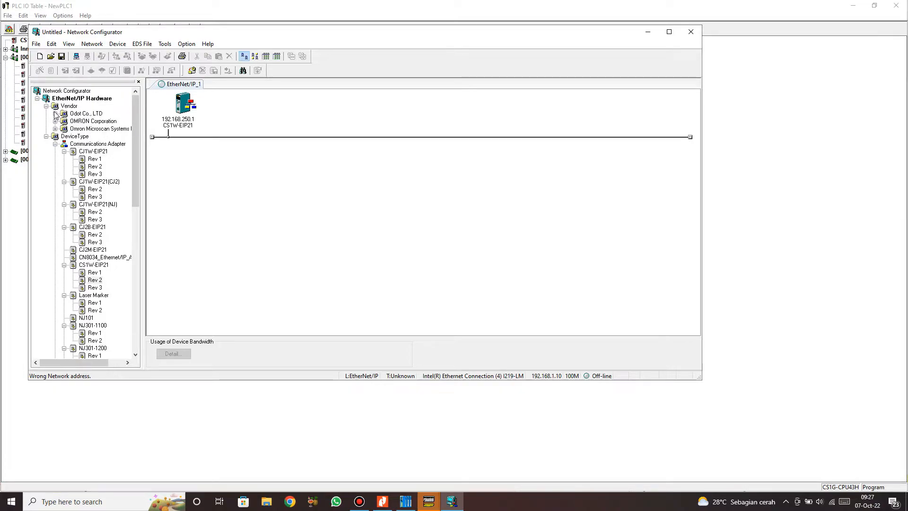
left_click(46, 137)
left_click(56, 136)
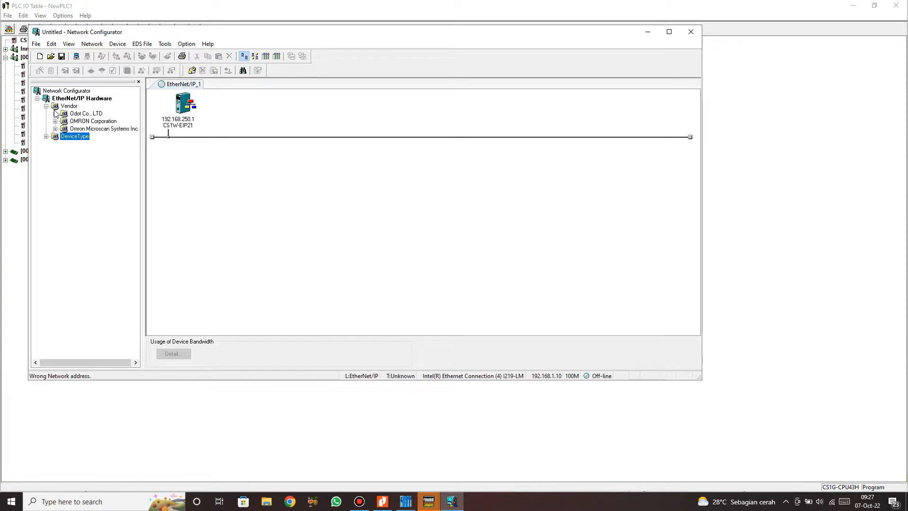
left_click(55, 114)
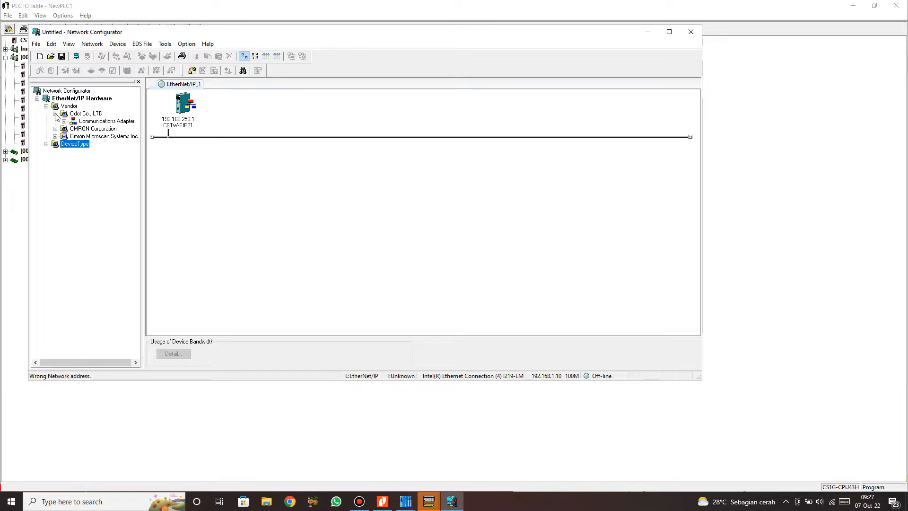
left_click(64, 122)
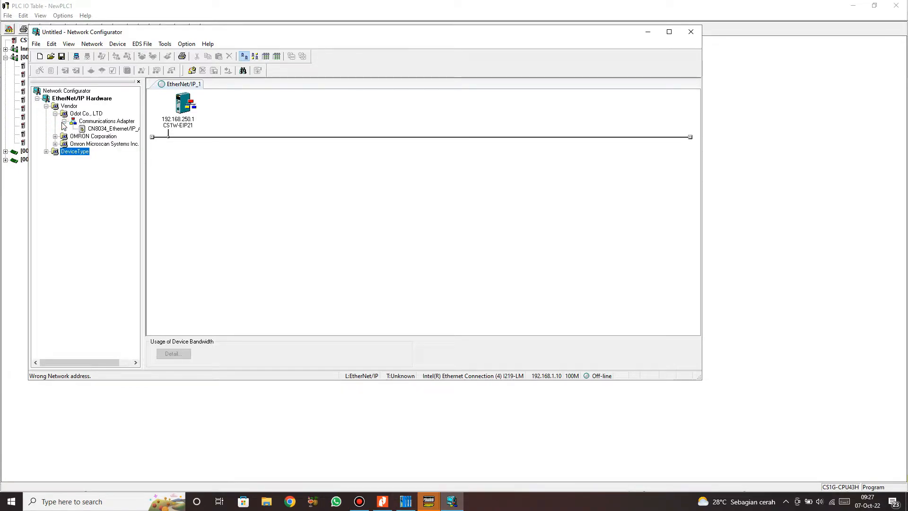
left_click(90, 128)
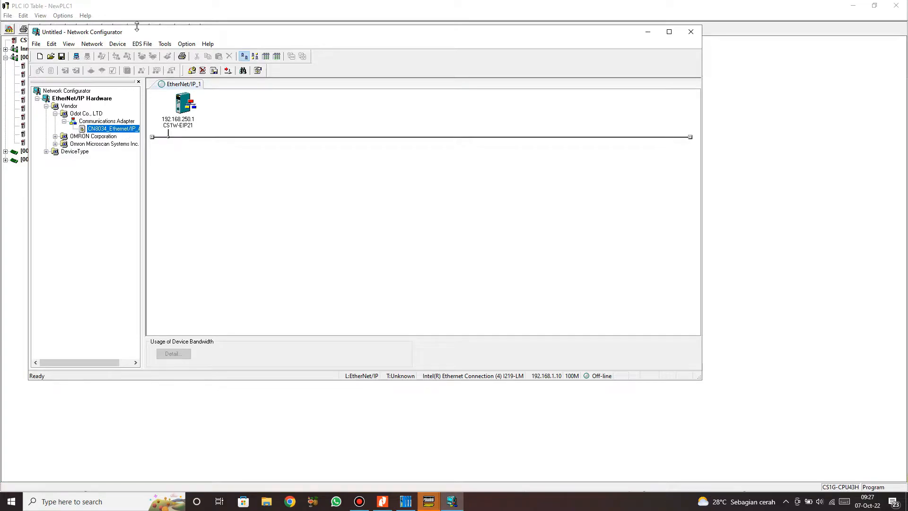
Start installing an EDS file and browse to the library folder inside the 2.ODOT folder
left_click(142, 44)
left_click(147, 51)
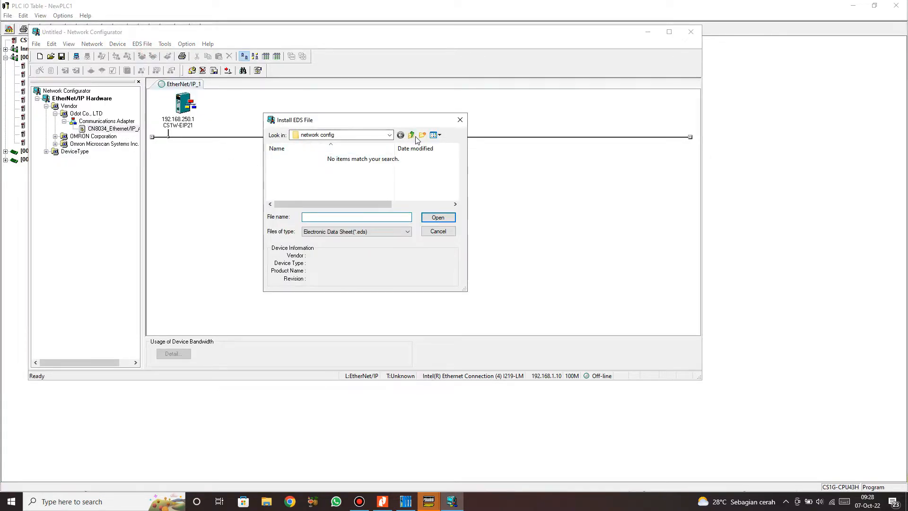
left_click(411, 135)
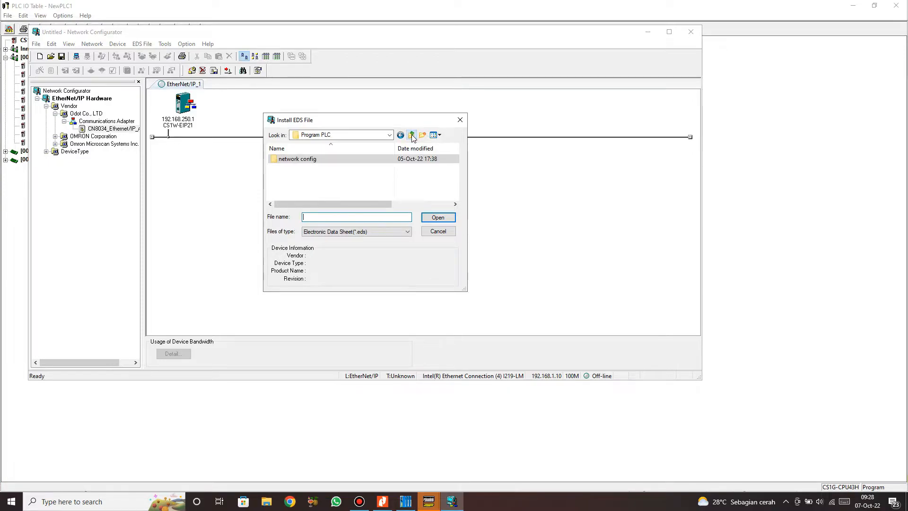
left_click(412, 136)
left_click(412, 136)
left_click(412, 136)
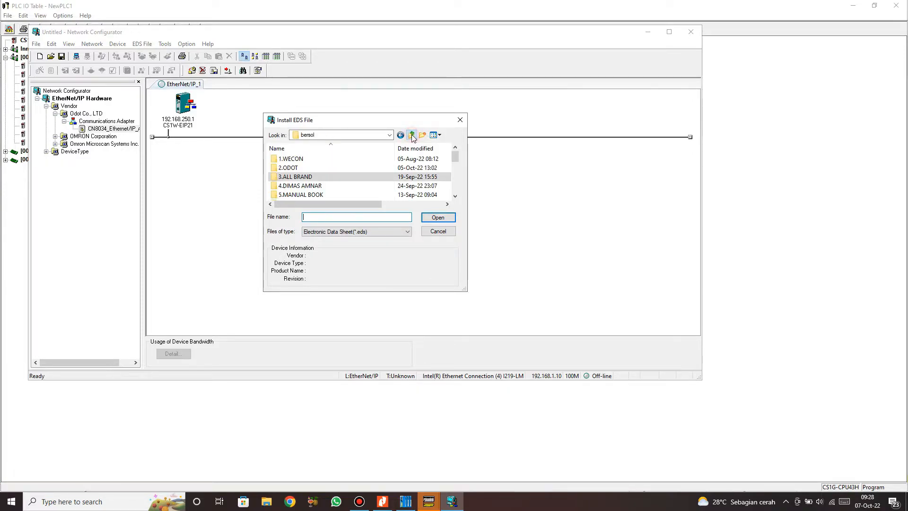
double_click(354, 169)
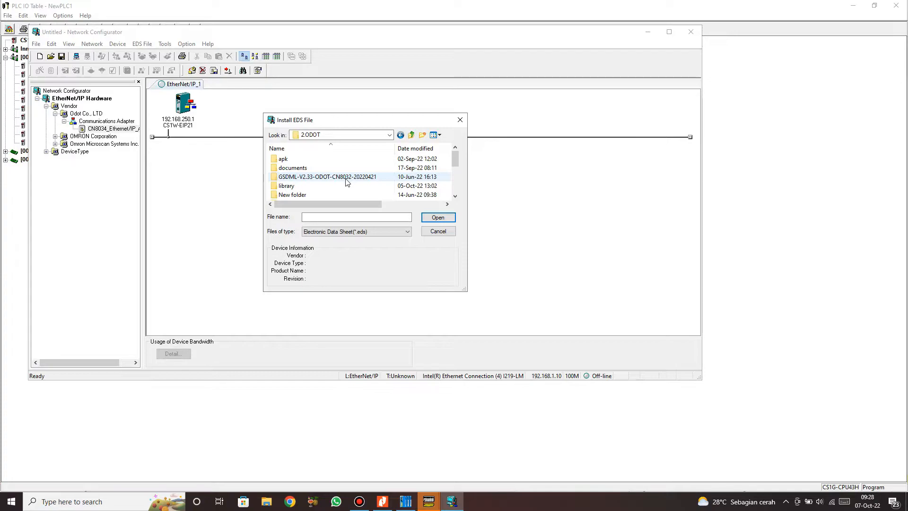
scroll(347, 177, "down", 3)
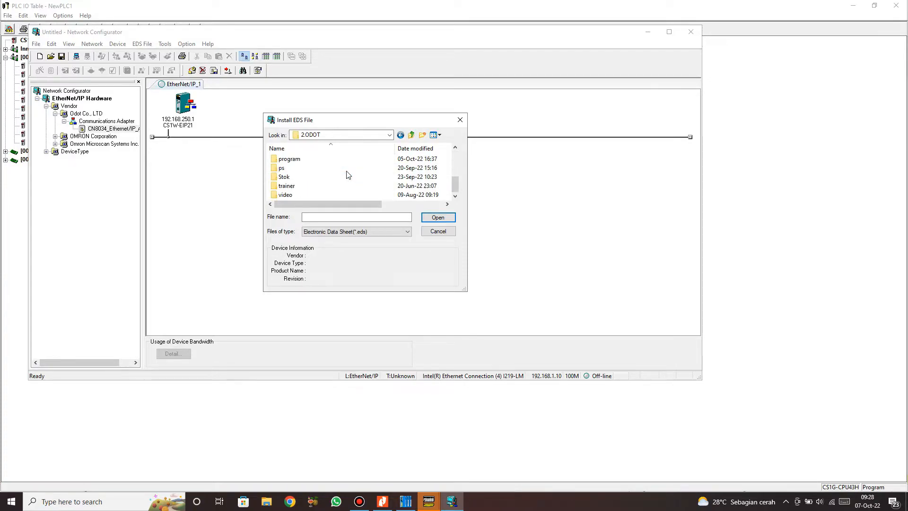
scroll(347, 175, "up", 2)
scroll(347, 176, "down", 2)
scroll(347, 176, "up", 1)
scroll(347, 176, "up", 2)
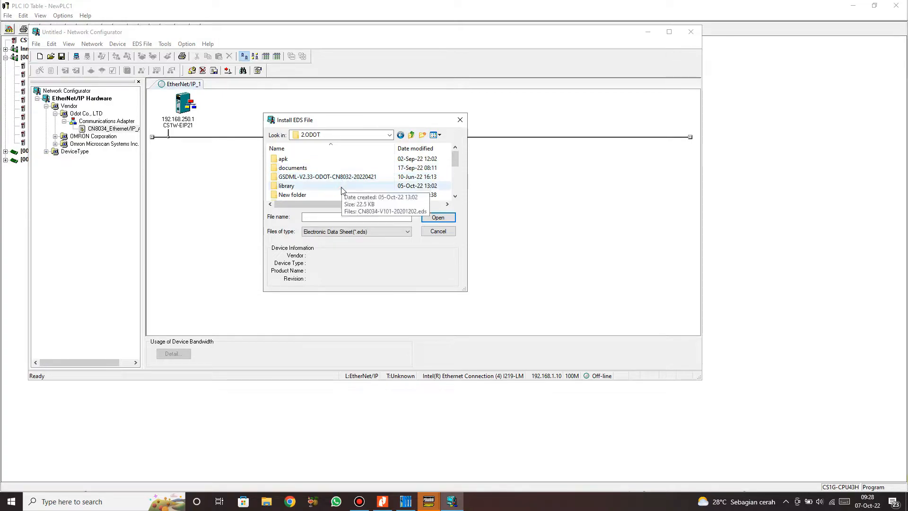
double_click(343, 187)
Install the EDS file CN8034-V101-20201202.eds without choosing an icon file for the adapter
left_click(321, 159)
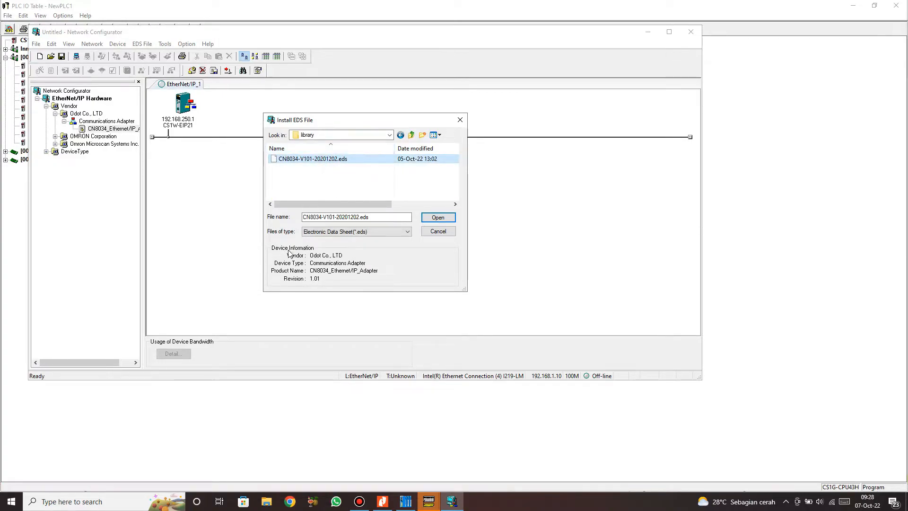
left_click(436, 218)
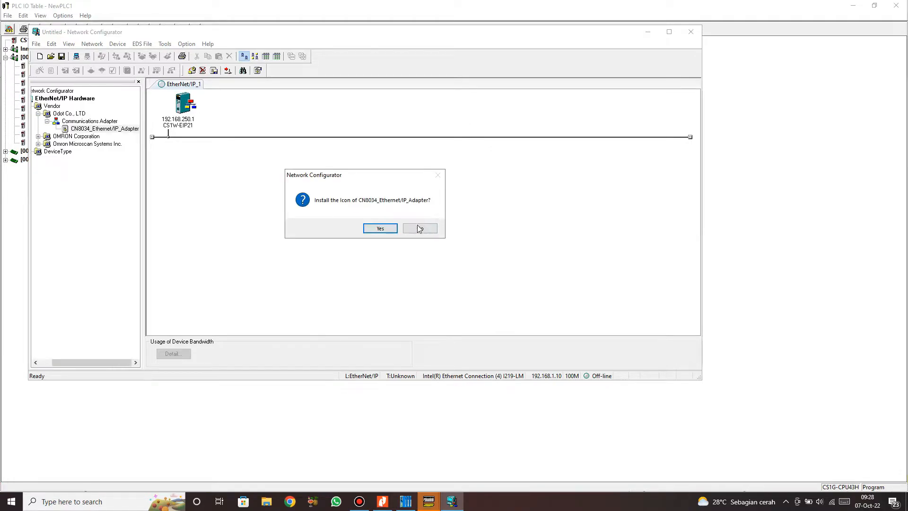
left_click(379, 229)
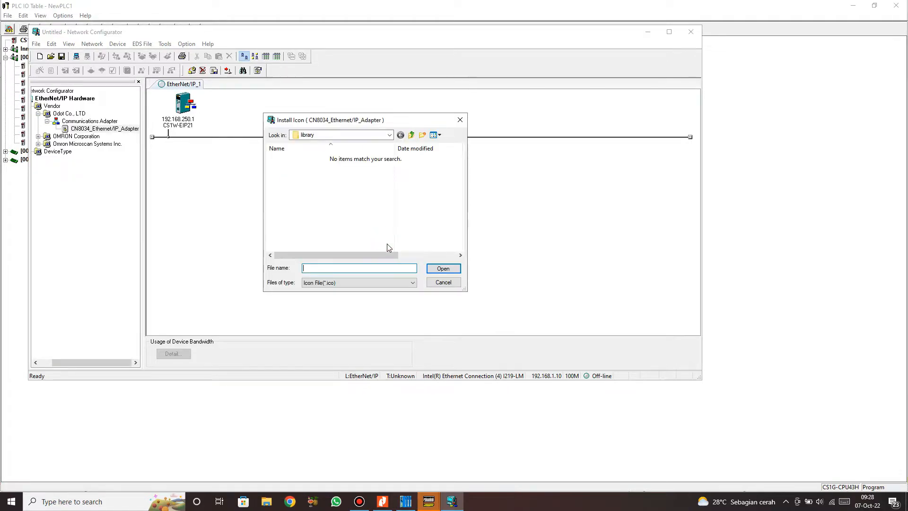
left_click(443, 282)
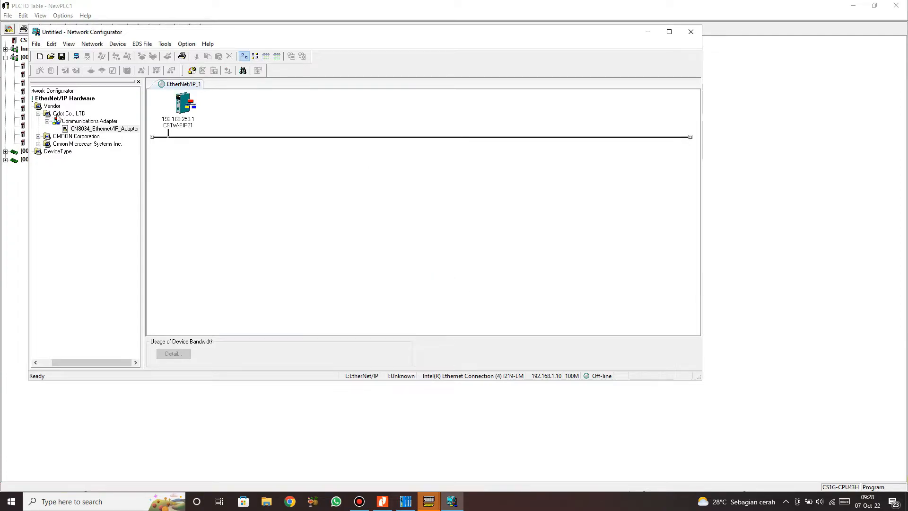
Add the Odot CN8034_Ethernet/IP_Adapter to the EtherNet/IP_1 network beside the CS1W-EIP21
left_click(79, 129)
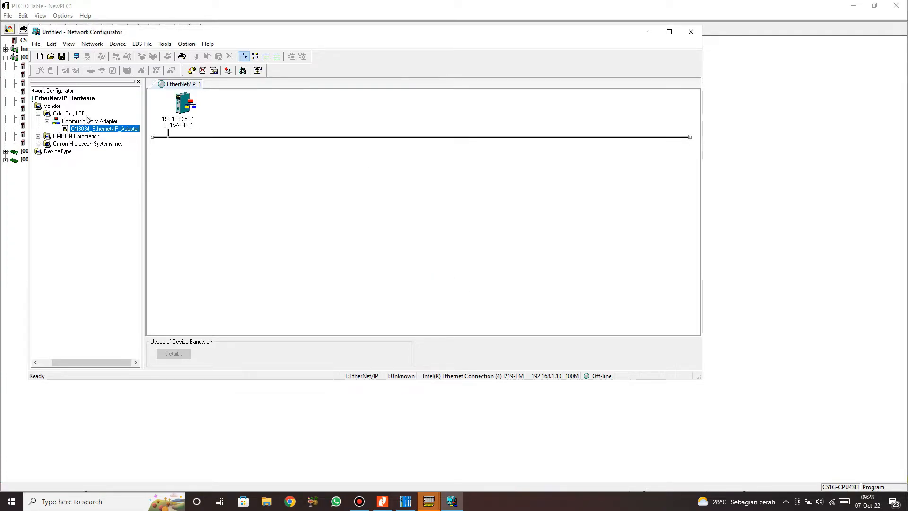
double_click(101, 131)
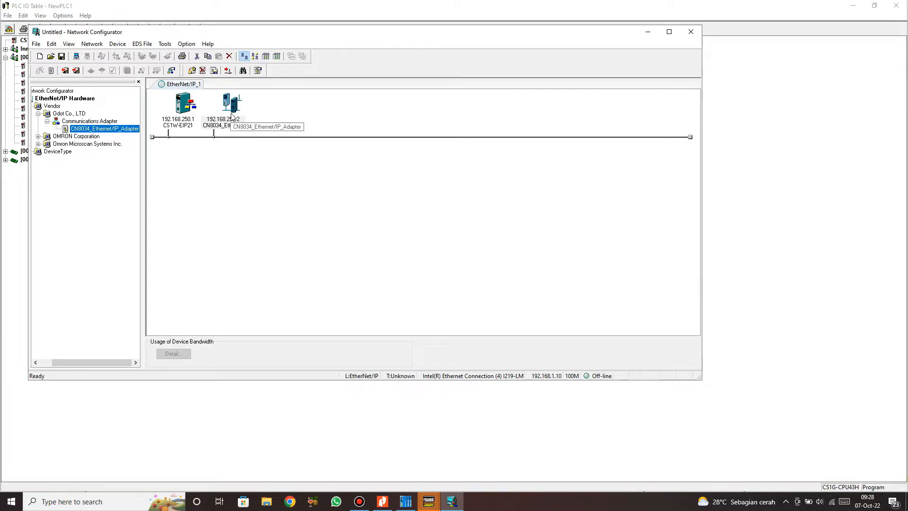
left_click(163, 122)
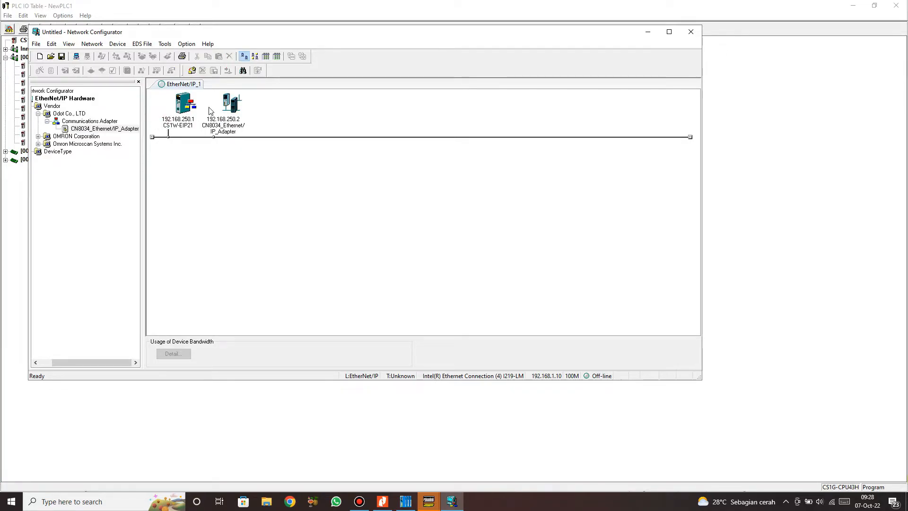
Change the node address of the CS1W-EIP21 on the network to 192.168.1.80
right_click(189, 113)
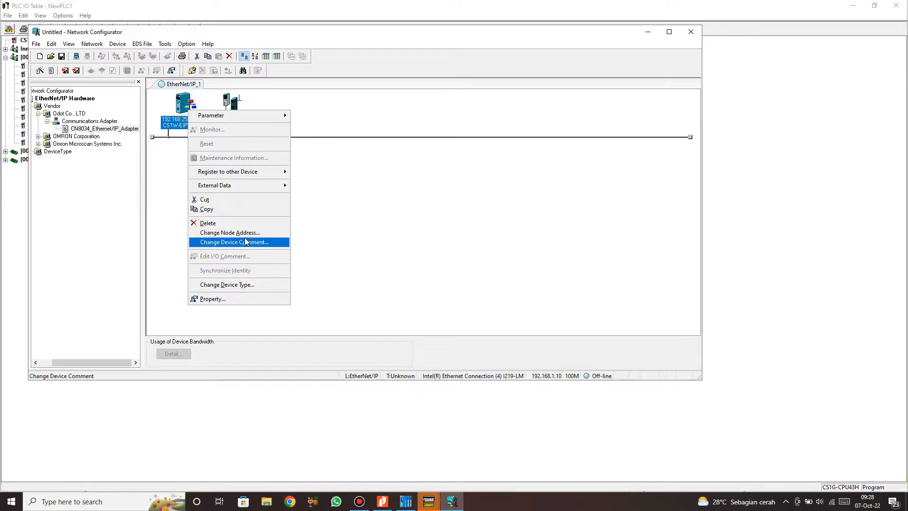
left_click(258, 236)
left_click(405, 201)
double_click(404, 201)
type("192.168.1.1")
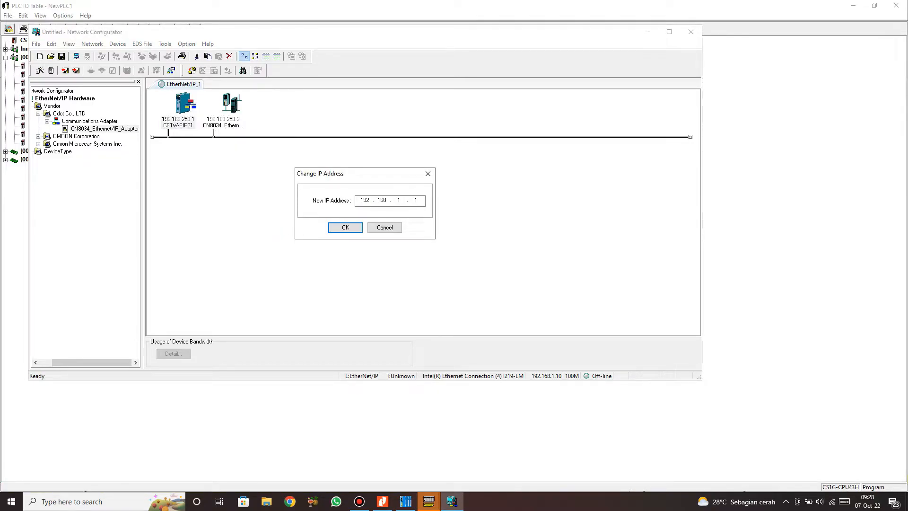
double_click(416, 201)
left_click(344, 228)
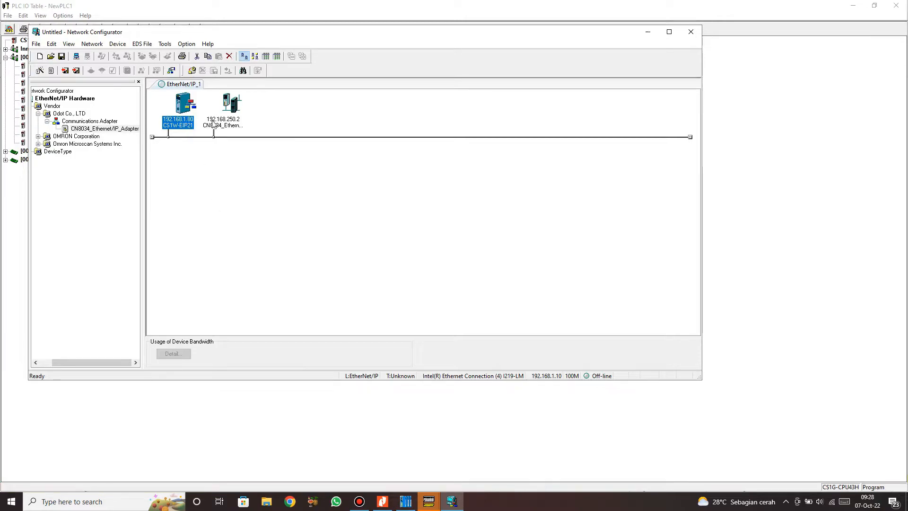
Change the node address of the CN8034_Ethernet/IP_Adapter on the network to 192.168.1.200
left_click(212, 124)
right_click(223, 111)
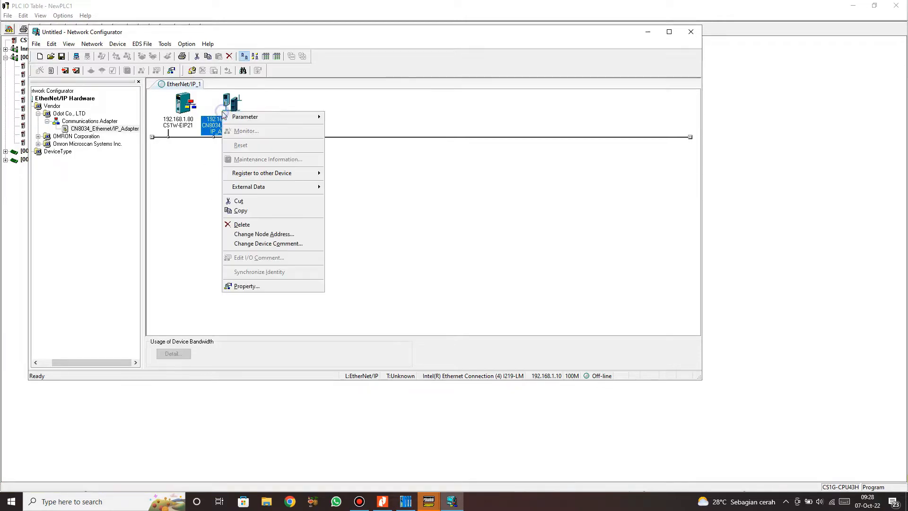
left_click(300, 234)
double_click(400, 200)
type("192.168.1.2")
double_click(416, 200)
type("200")
left_click(344, 227)
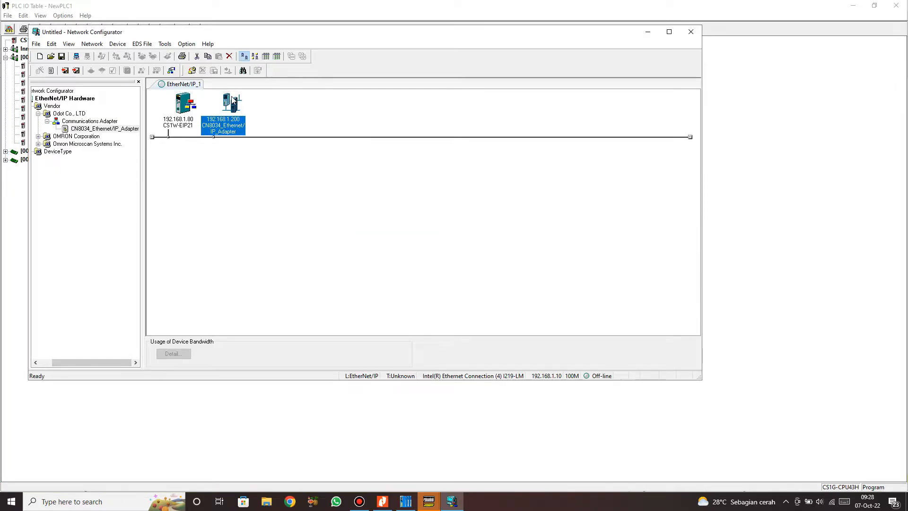
Create a connection from the CN8034 adapter to the CS1W-EIP21 and name a new In - Consume tag W0
left_click_drag(232, 99, 188, 112)
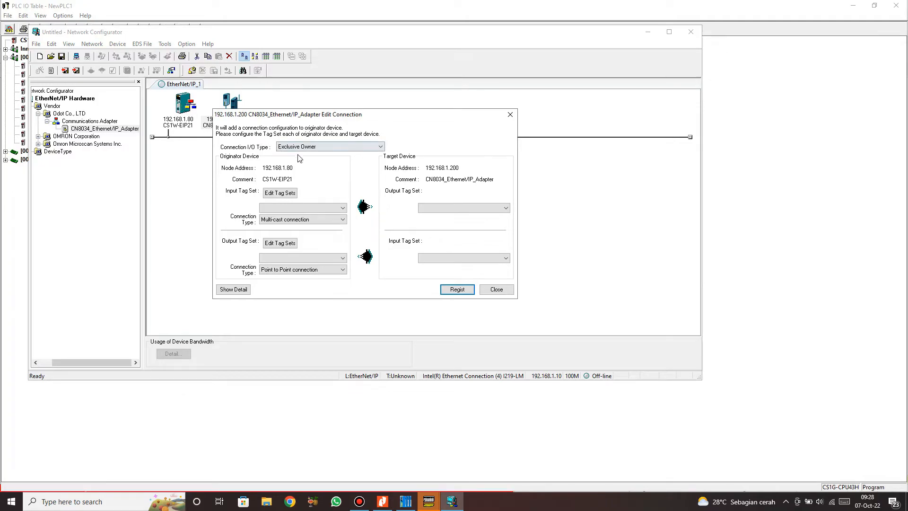
left_click(280, 193)
left_click(247, 313)
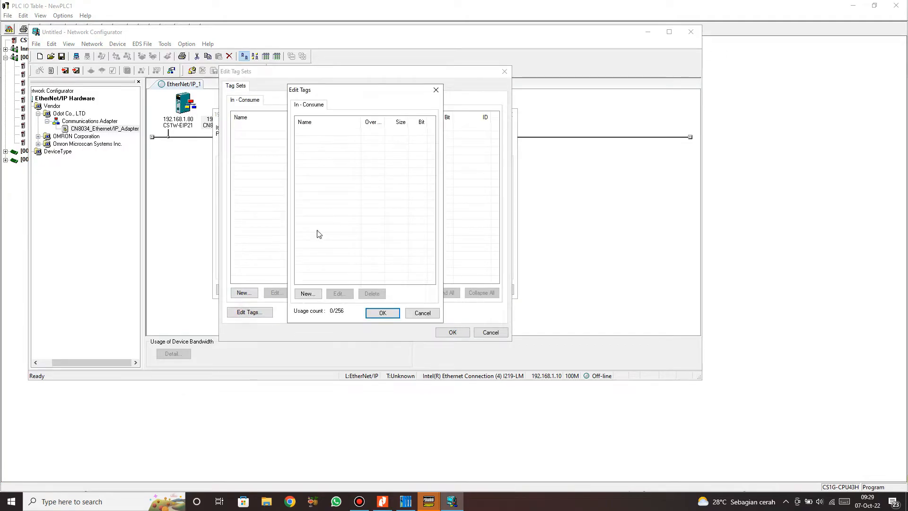
left_click(307, 293)
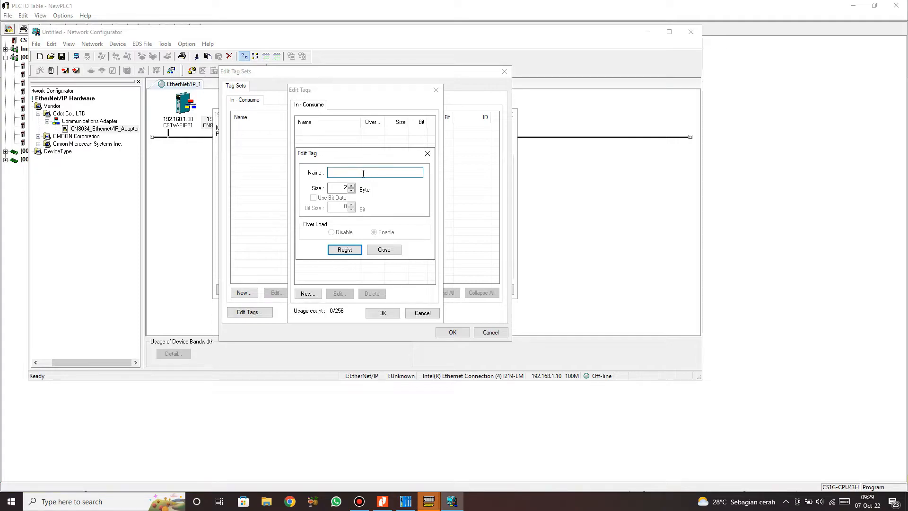
type("W0.")
key("BackSpace")
Switch to IO Config to check the adaptor's T-->O size in bytes, and return to Network Configurator
left_click(406, 501)
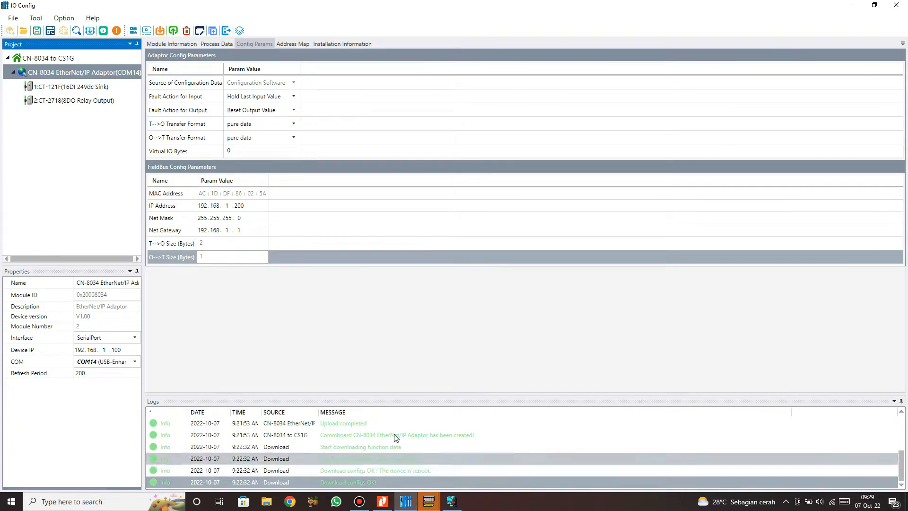
left_click(234, 244)
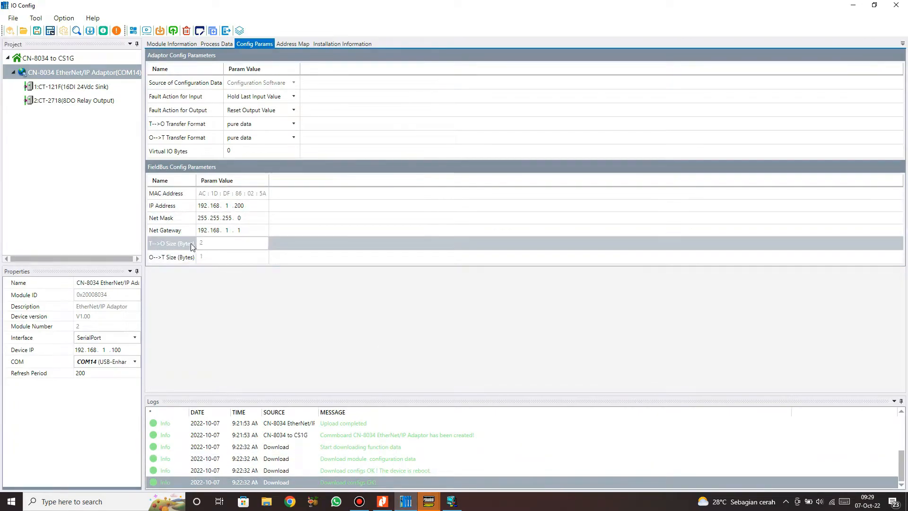
left_click(451, 501)
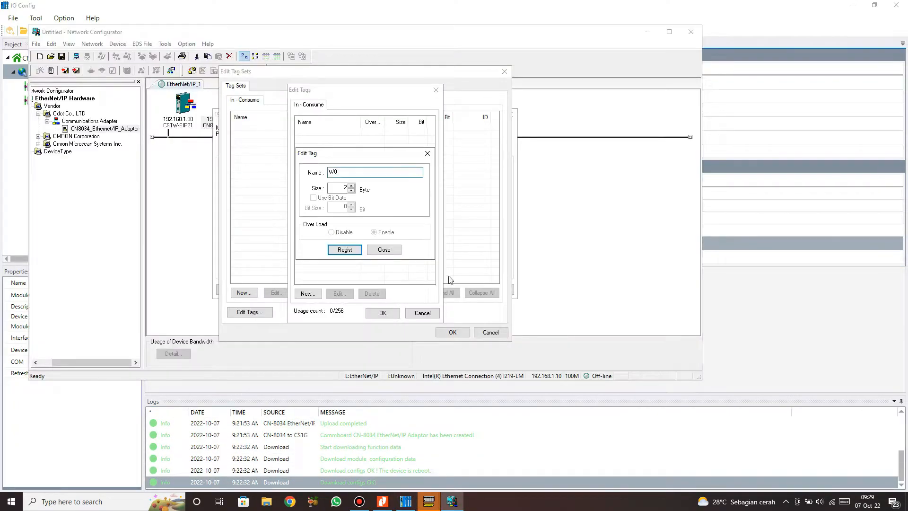
Register the 2-byte W0 In - Consume tag and accept registering it as a tag set
left_click(344, 251)
left_click(383, 250)
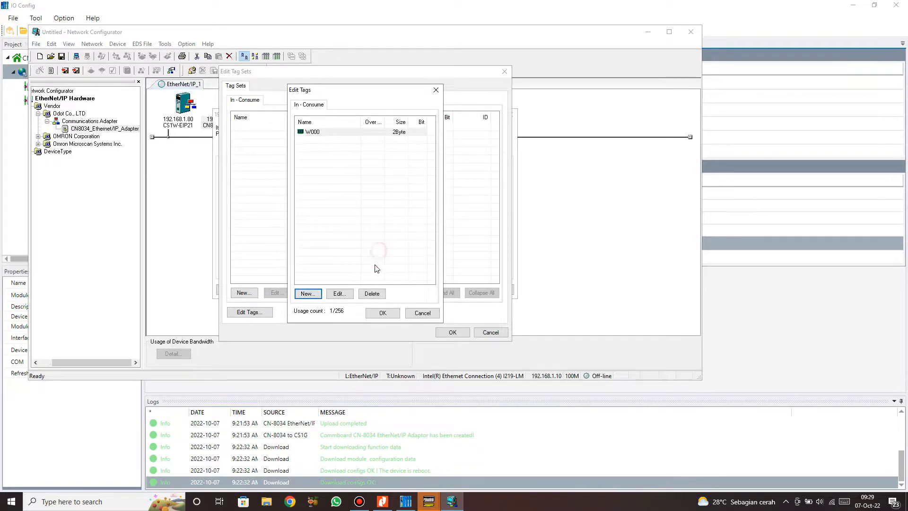
left_click(383, 314)
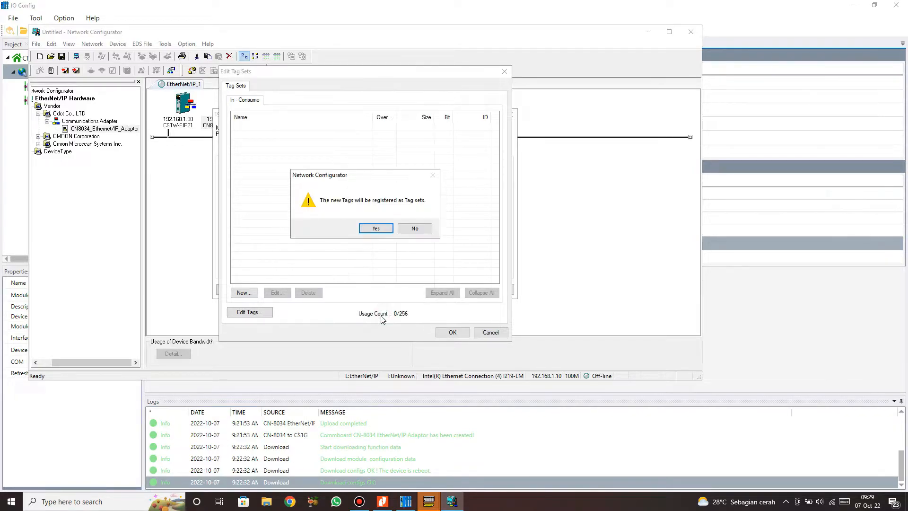
left_click(383, 231)
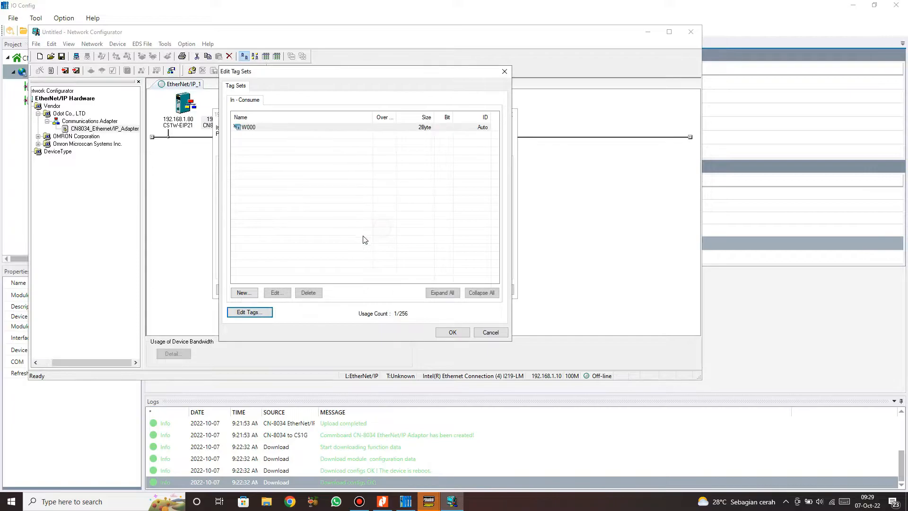
Rename the W000 tag set as Input and choose it as the originator device's input tag set
left_click(242, 129)
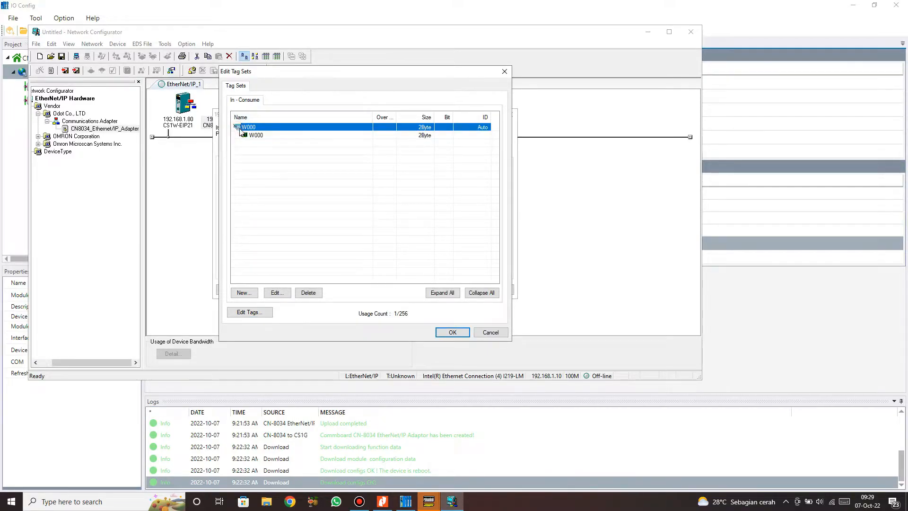
double_click(258, 135)
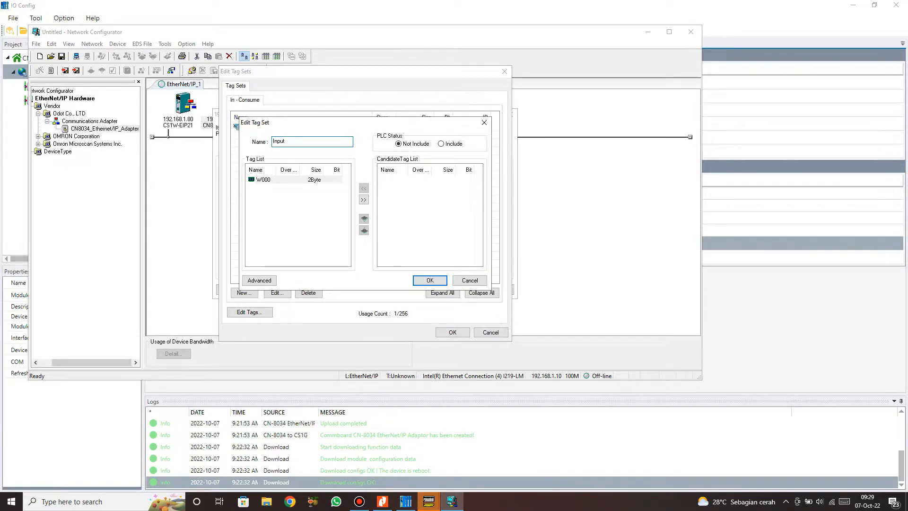
key("Return")
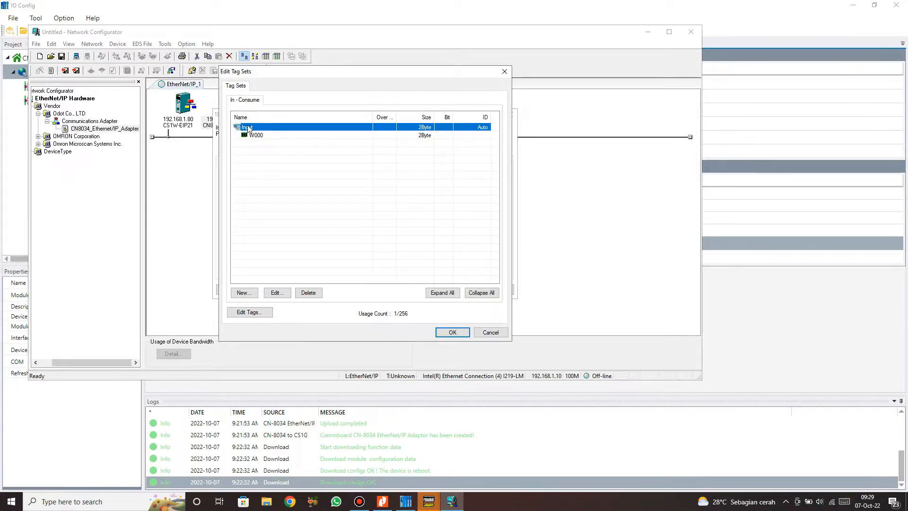
left_click(258, 137)
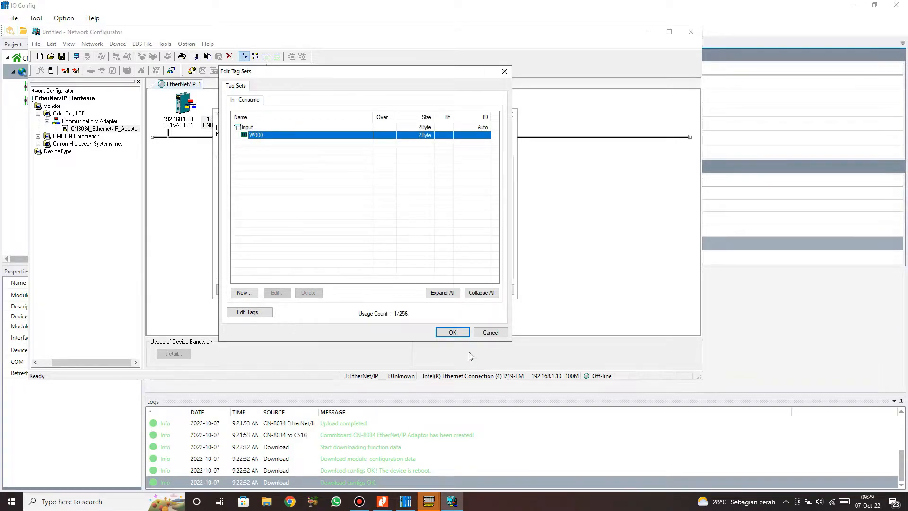
left_click(452, 332)
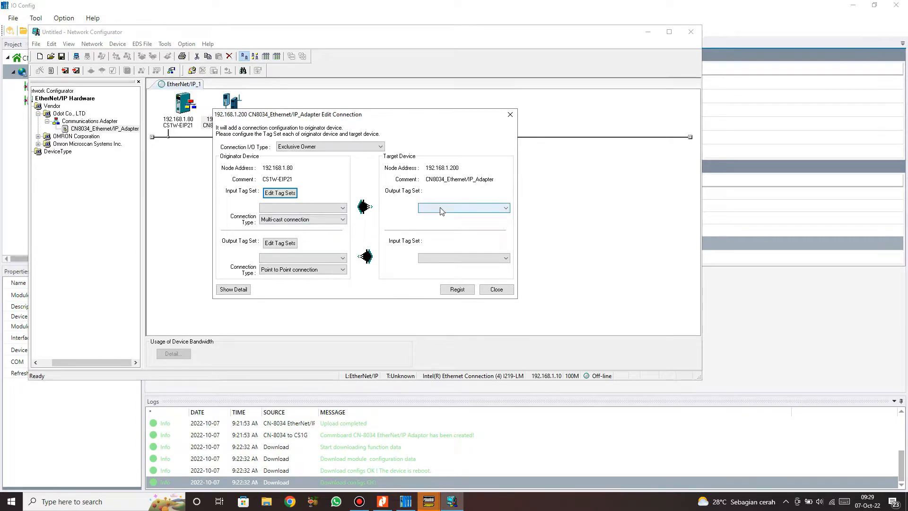
left_click(301, 207)
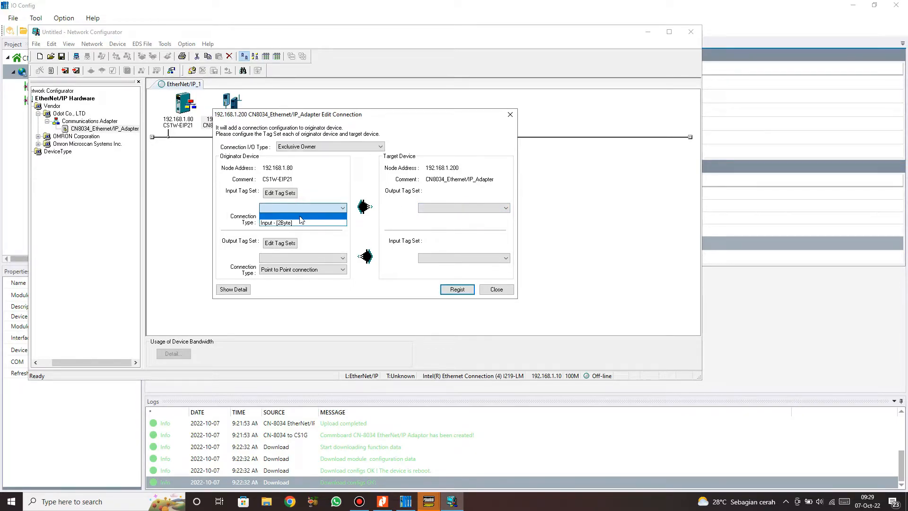
left_click(301, 222)
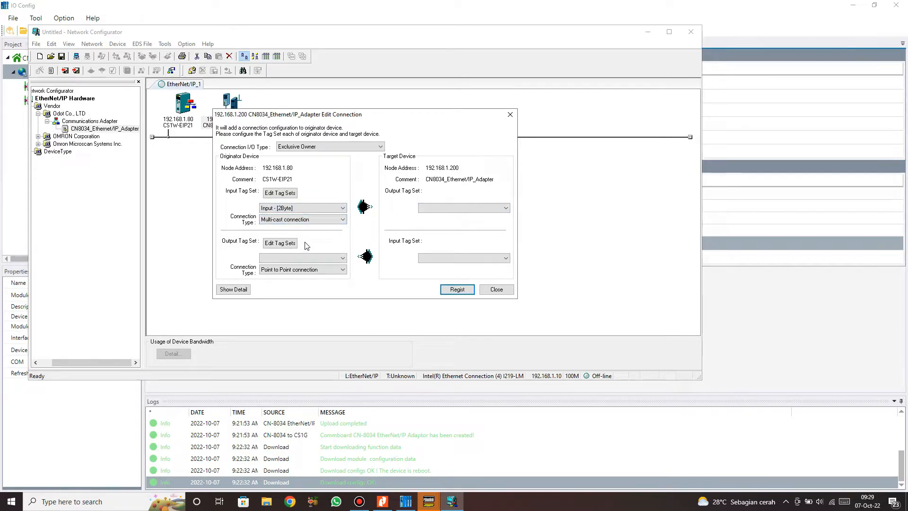
Register a new Out - Produce tag W2 with a size of 1 byte and accept it as a tag set
left_click(291, 240)
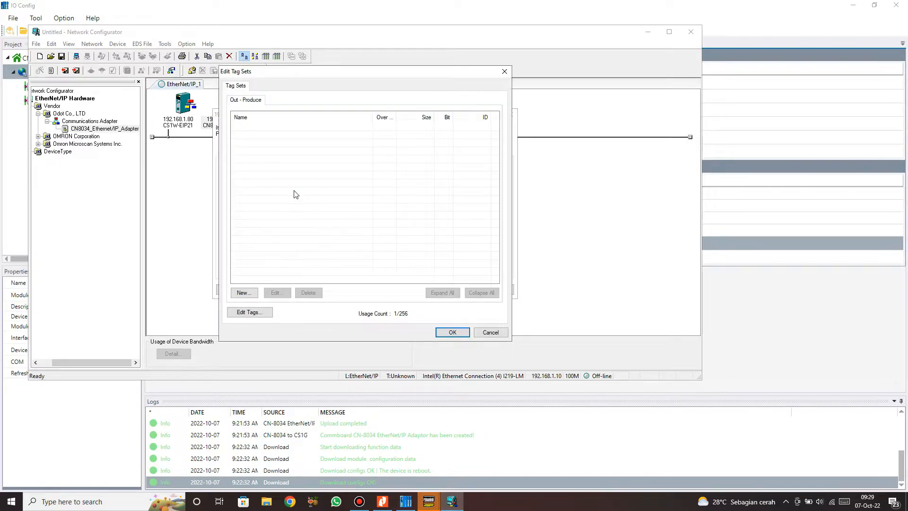
left_click(248, 313)
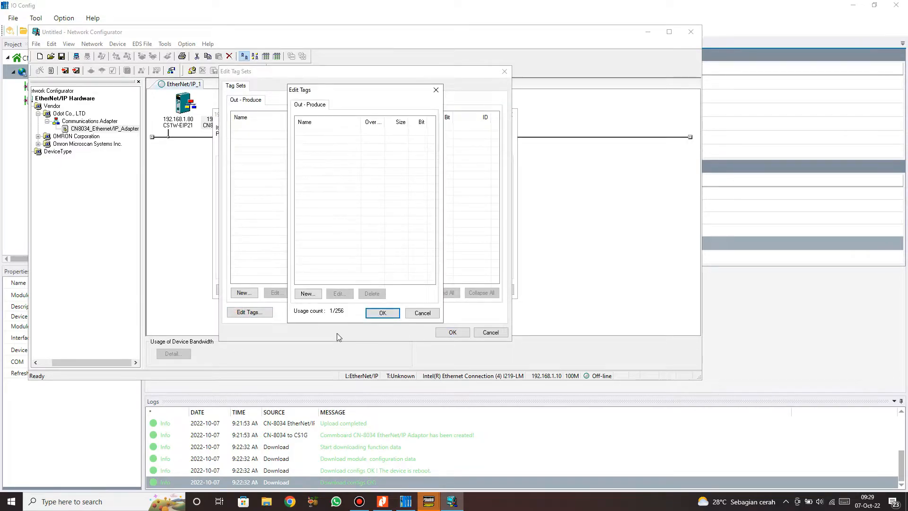
left_click(315, 294)
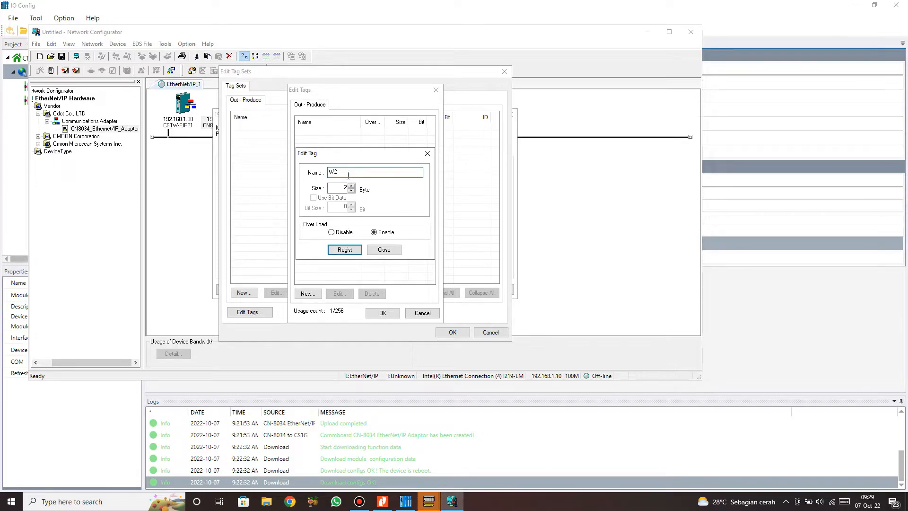
double_click(340, 190)
left_click(355, 254)
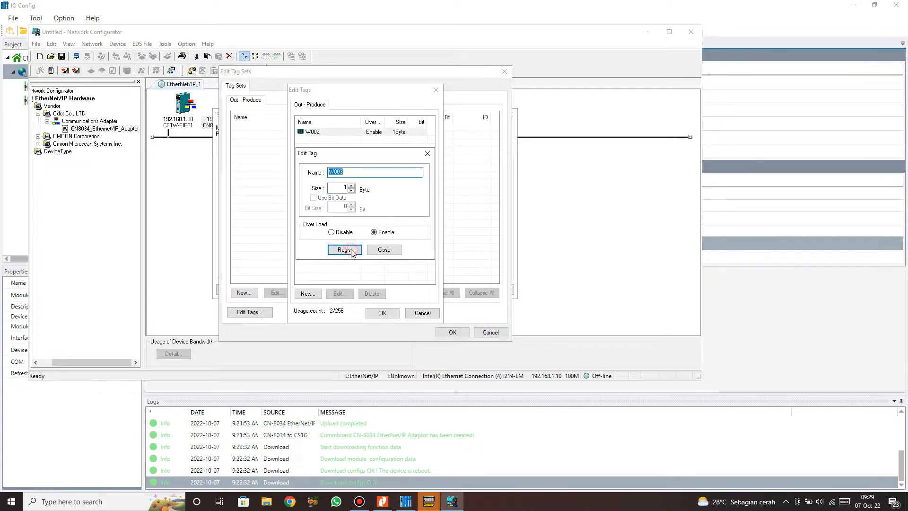
left_click(371, 251)
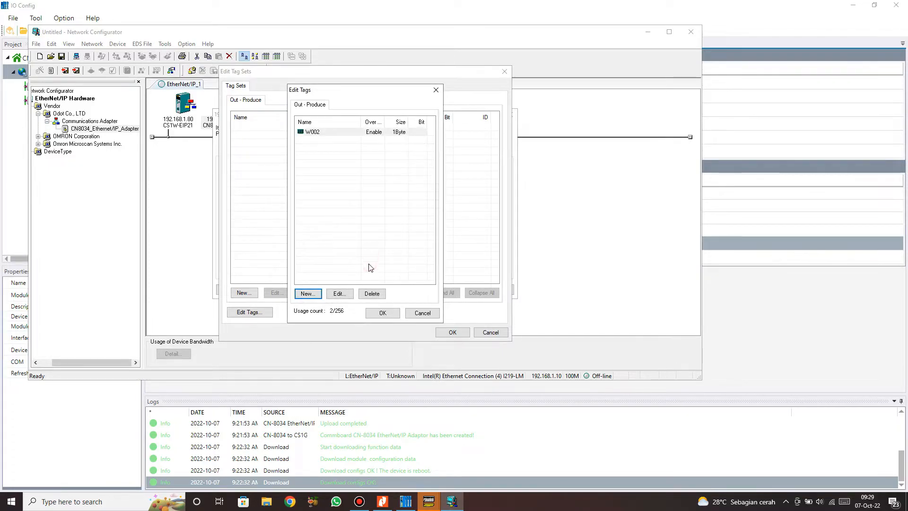
left_click(379, 312)
left_click(376, 229)
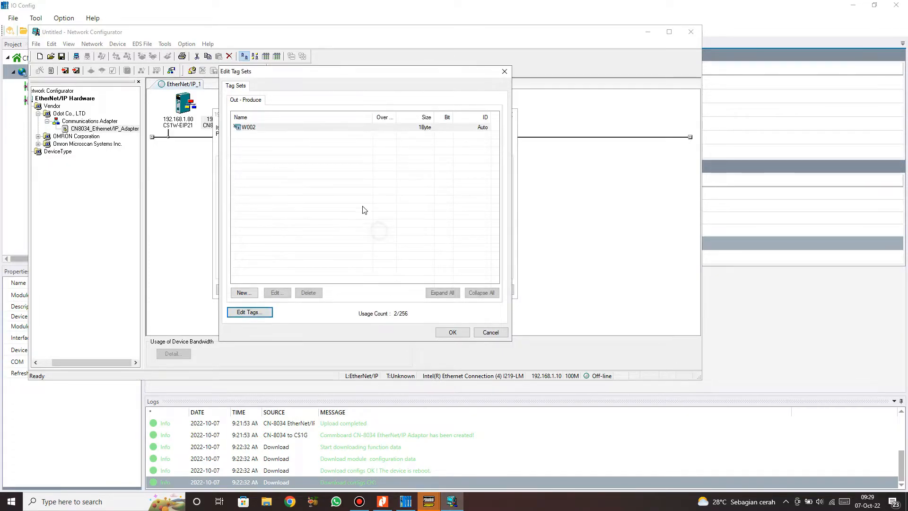
Rename the W002 output tag set as Output and save the tag sets
double_click(244, 128)
double_click(262, 127)
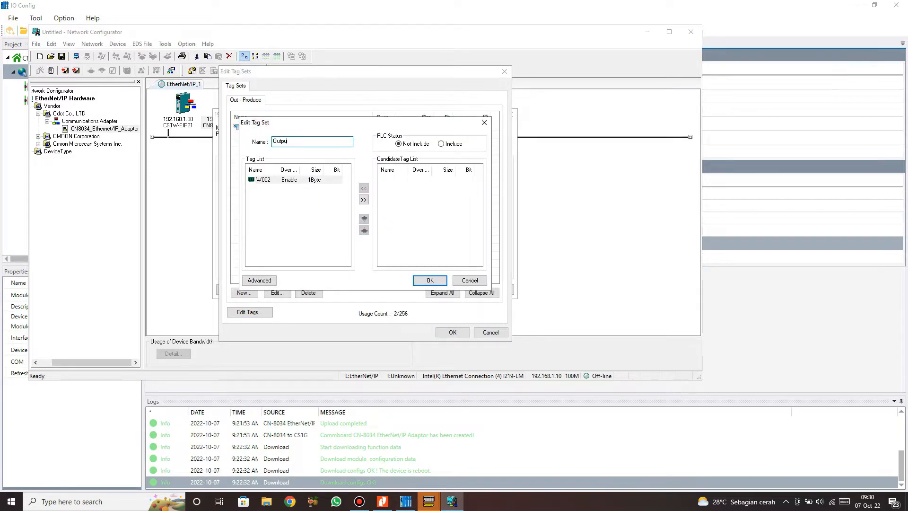
left_click(429, 281)
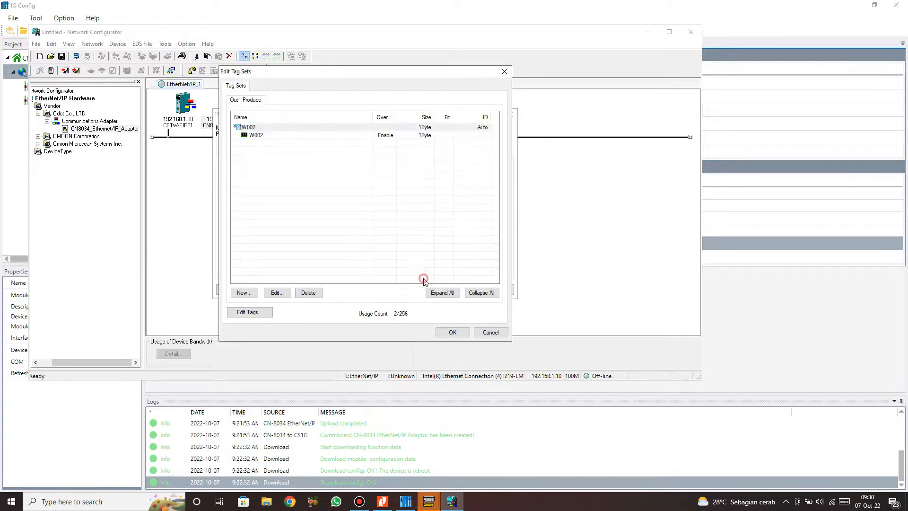
left_click(438, 333)
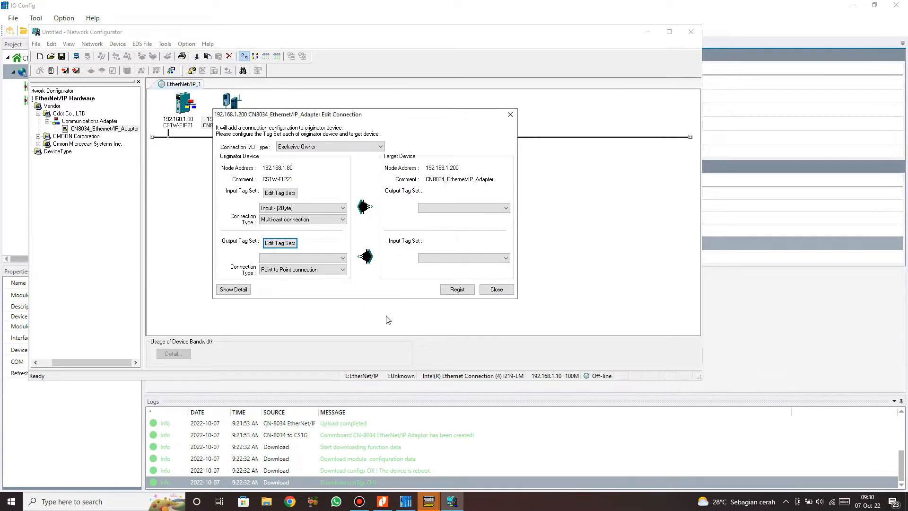
left_click(305, 258)
left_click(305, 269)
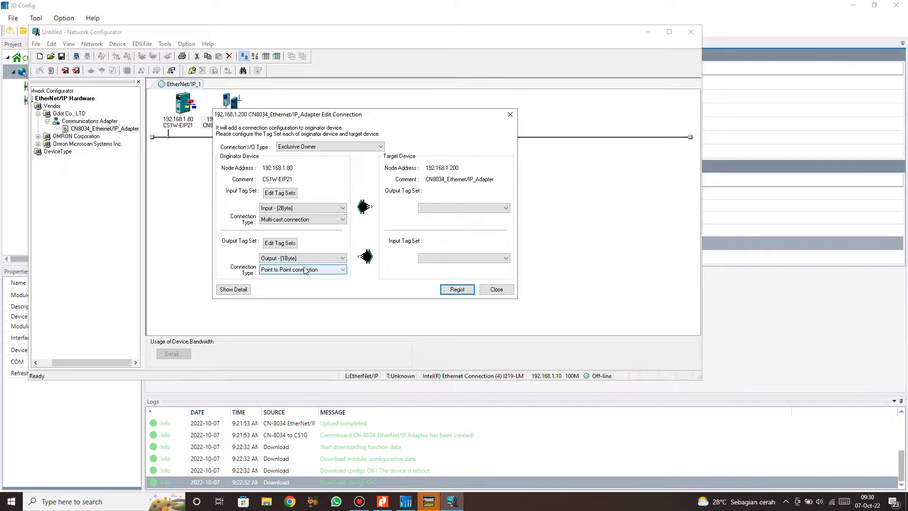
left_click(303, 219)
left_click(291, 232)
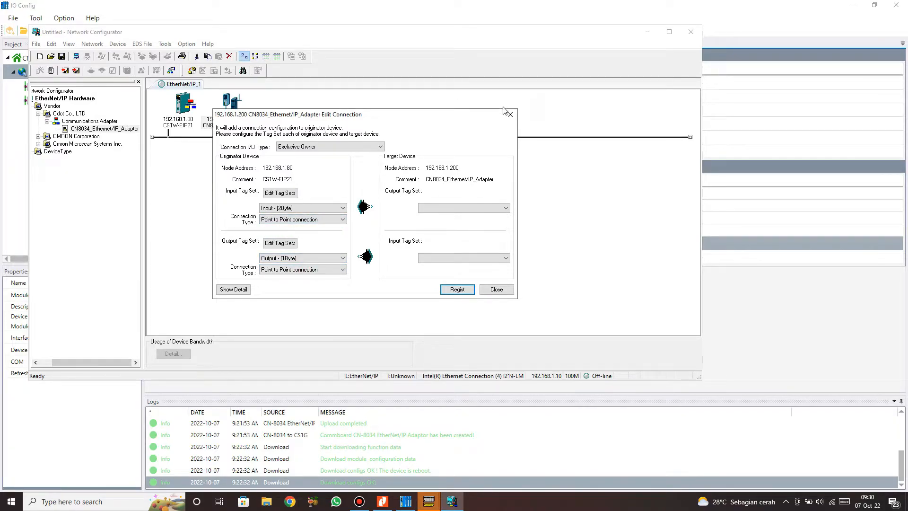
left_click(426, 207)
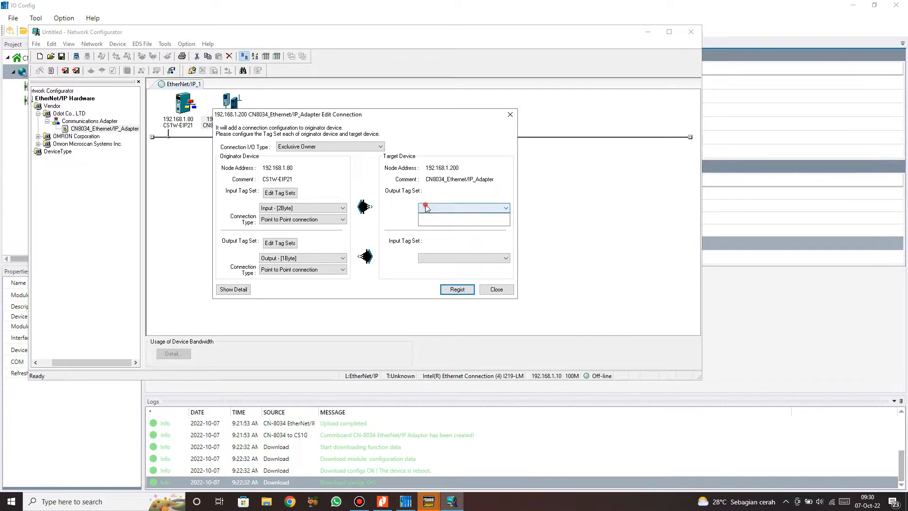
left_click(508, 115)
left_click(509, 115)
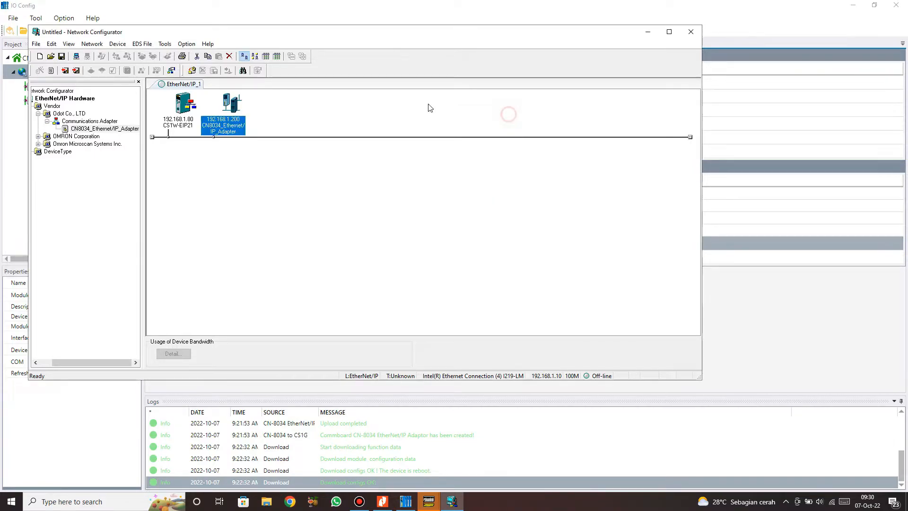
Set the CN8034 adapter's Assembly Output Size to 1 and Assembly Input Size to 2
double_click(251, 131)
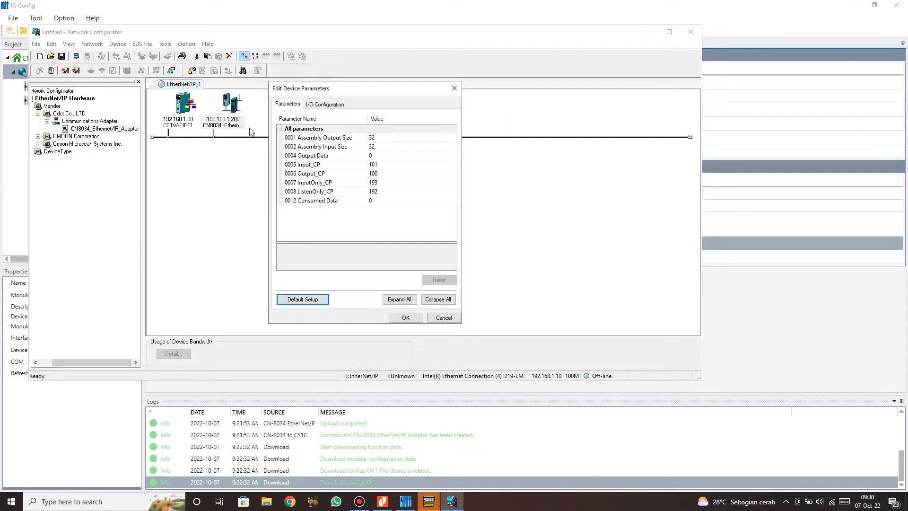
left_click(372, 137)
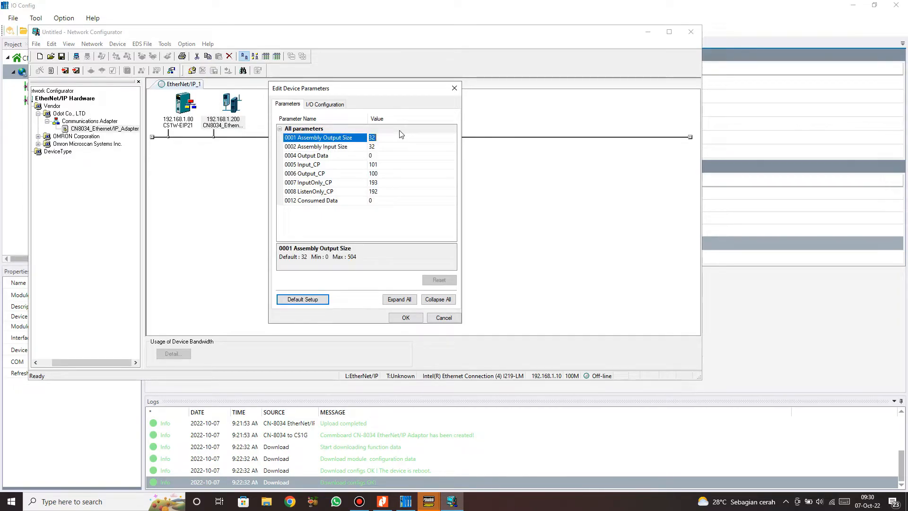
left_click(377, 145)
type("2")
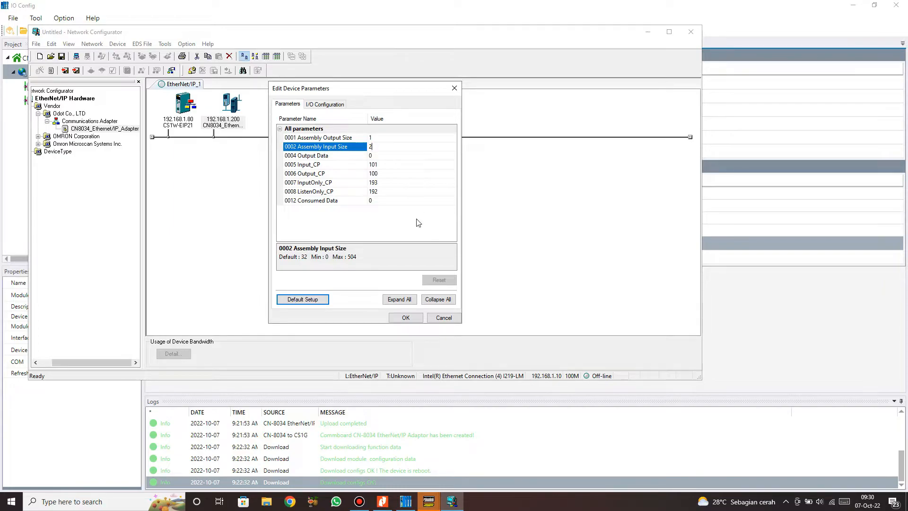
left_click(411, 318)
Start a connection from the CN8034 adapter to the CS1W-EIP21 with target tag sets Input_101 - [2Byte] as output and Output_100 - [1Byte] as input
double_click(189, 121)
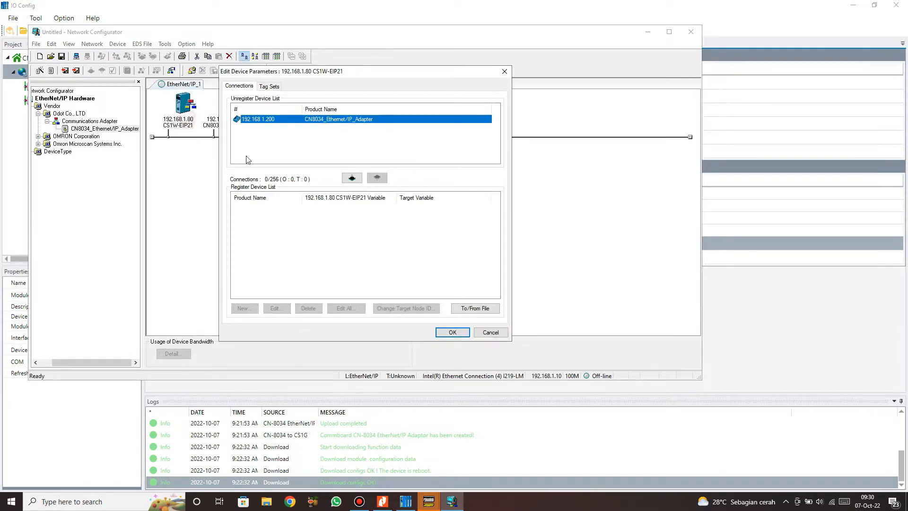
left_click(469, 336)
left_click_drag(238, 109, 180, 123)
left_click(463, 208)
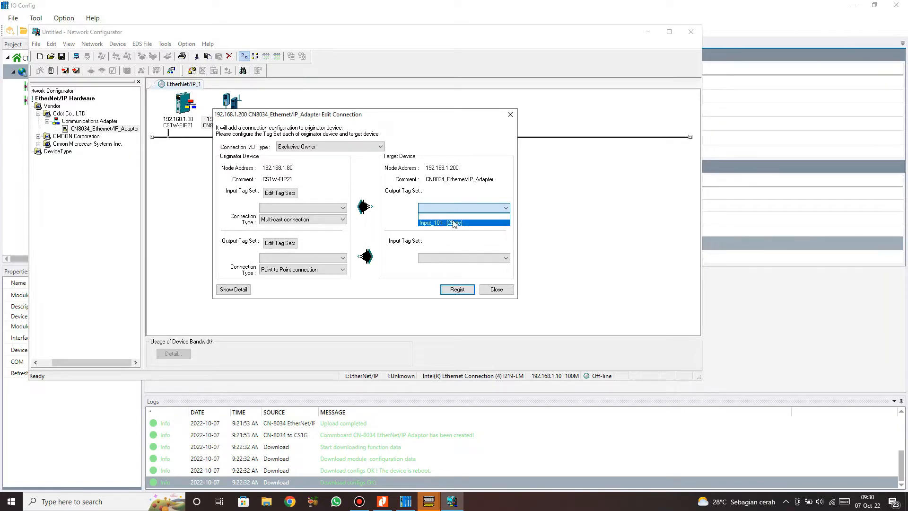
left_click(451, 222)
left_click(447, 260)
left_click(447, 273)
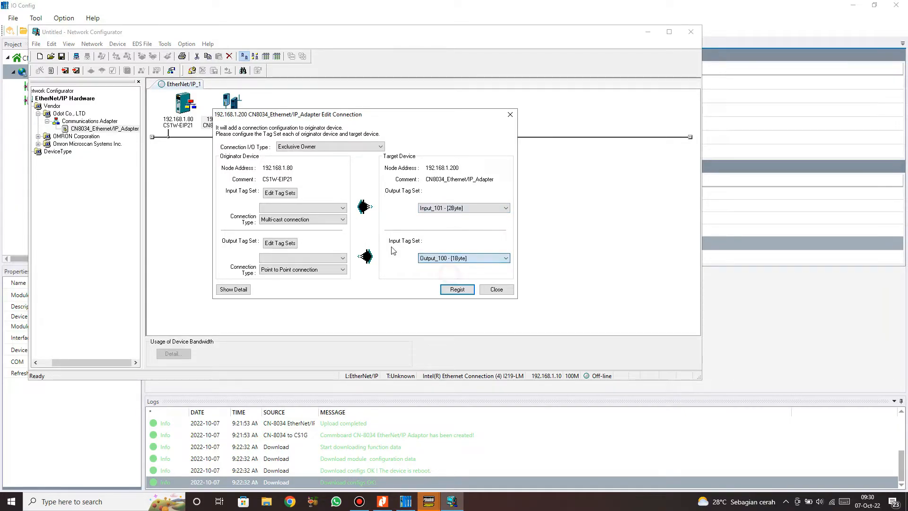
Assign the Input and Output tag sets to the originator, both as Point to Point connection, and register the connection
left_click(322, 209)
left_click(317, 222)
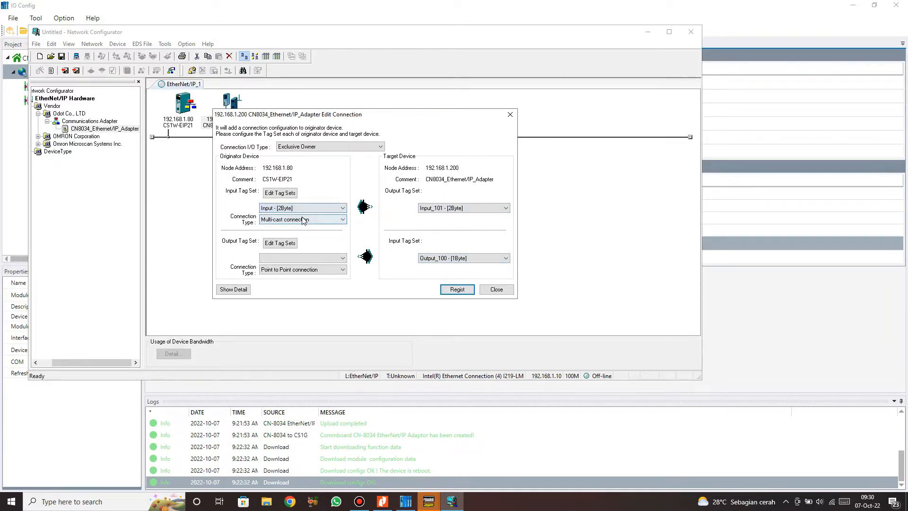
left_click(305, 218)
left_click(305, 234)
left_click(304, 259)
left_click(299, 273)
left_click(299, 270)
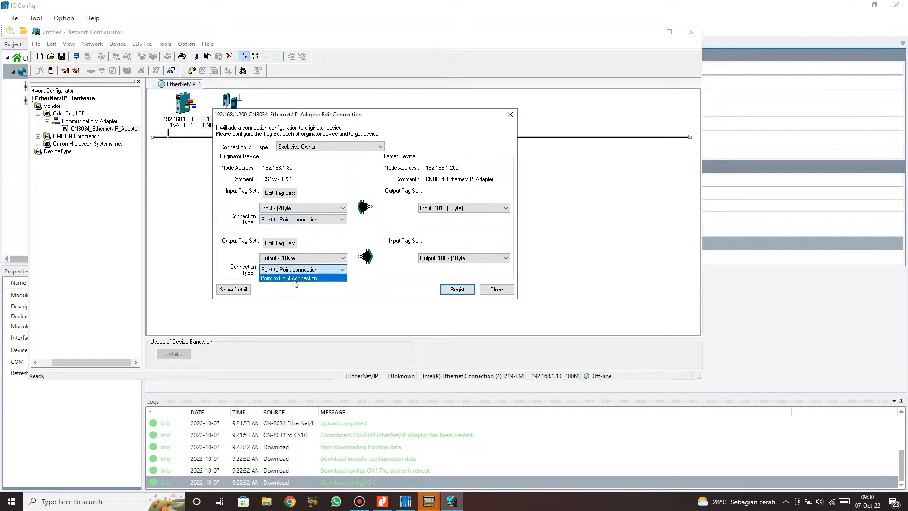
left_click(295, 278)
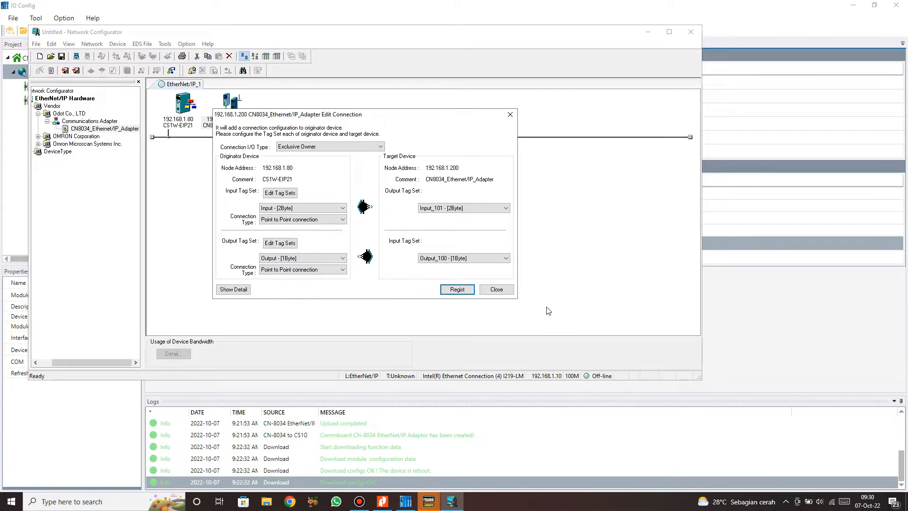
left_click(459, 290)
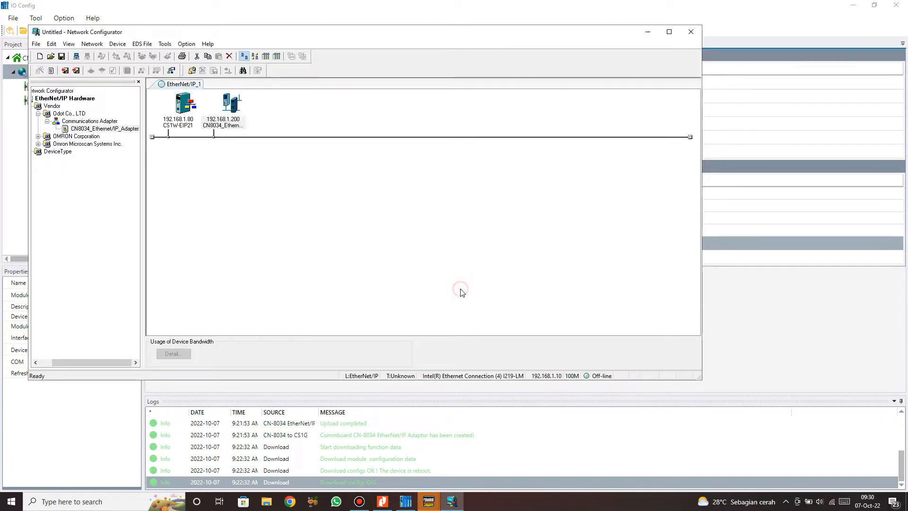
left_click(487, 290)
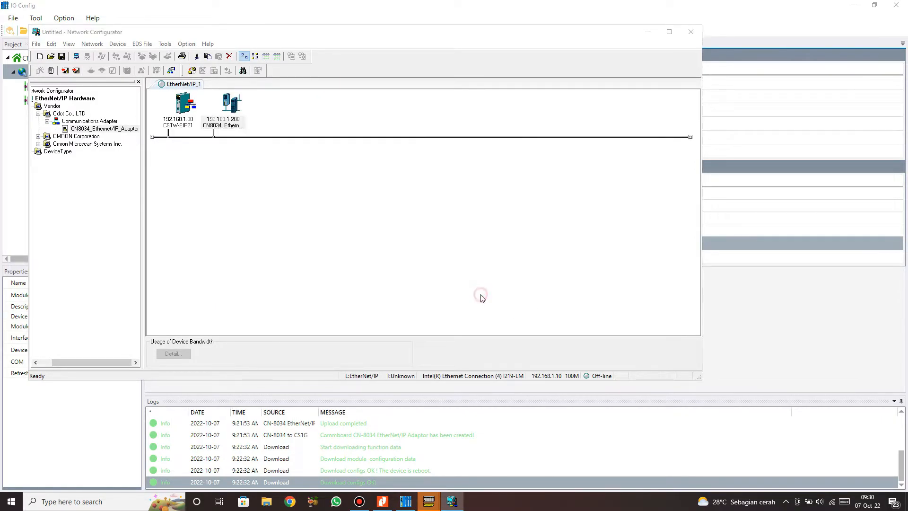
Review the Input and Output connections registered for the CN8034 adapter in the CS1W-EIP21 device parameters
double_click(175, 118)
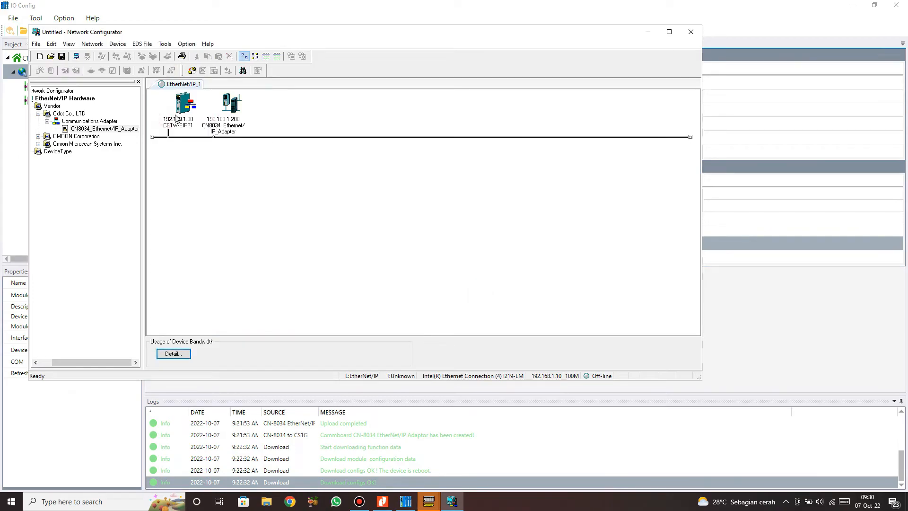
left_click(324, 224)
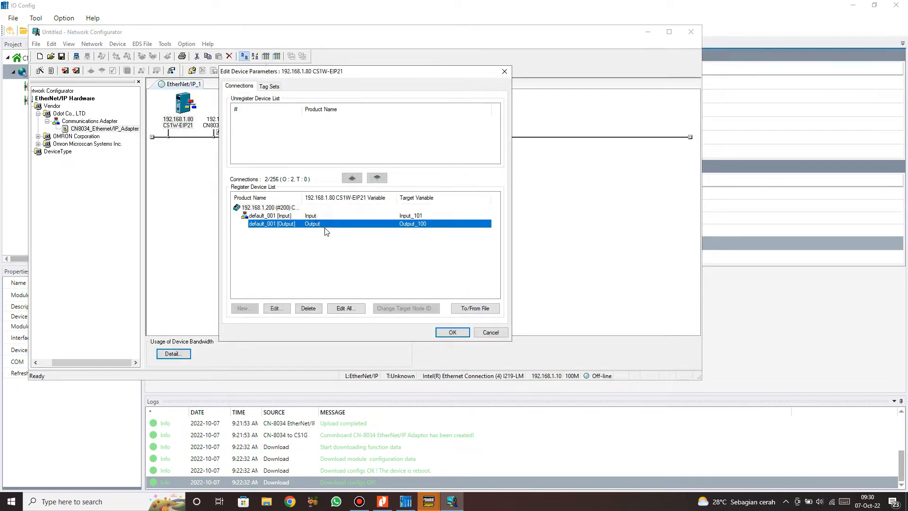
left_click(327, 216)
left_click(328, 224)
left_click(327, 216)
left_click(333, 231)
left_click(449, 333)
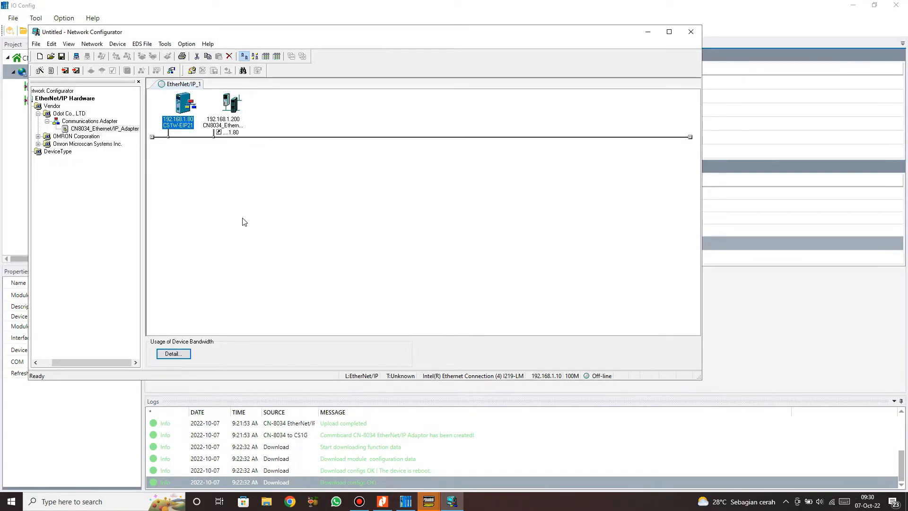
left_click(267, 148)
left_click(183, 111)
left_click(236, 108)
left_click(192, 112)
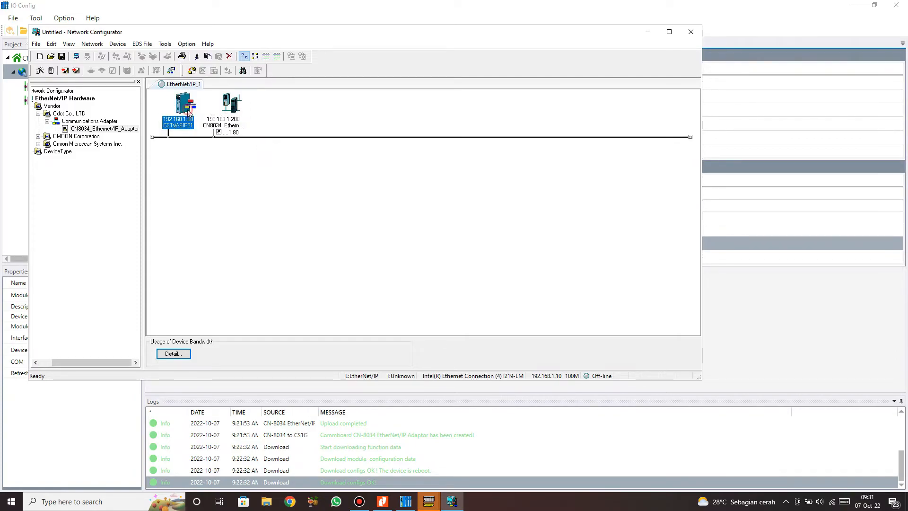
left_click(91, 44)
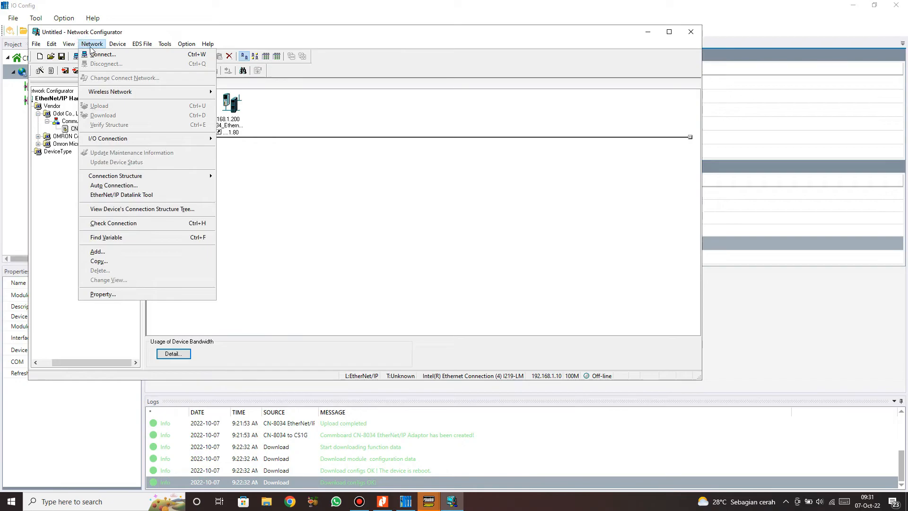
left_click(95, 54)
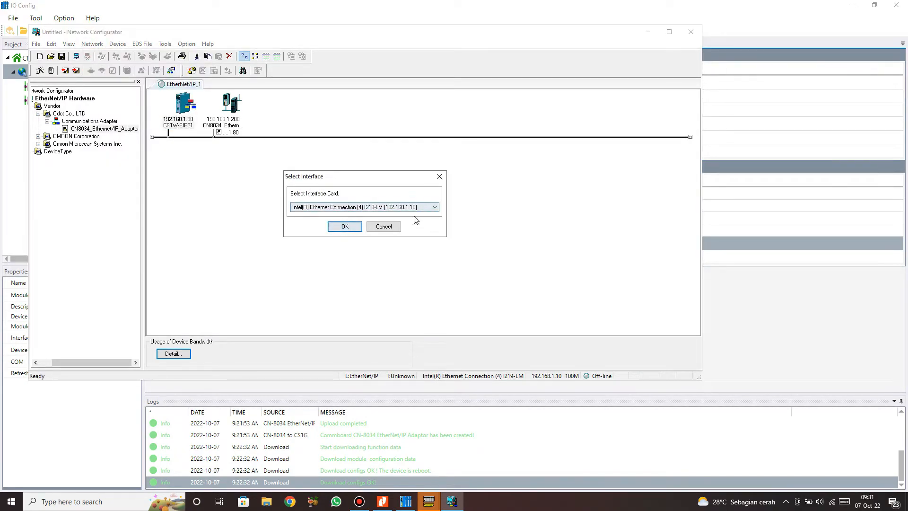
left_click(384, 227)
Select Ethernet I/F as the interface and start connecting through the Intel(R) Ethernet Connection (4) I219-LM card
left_click(187, 43)
mouse_move(207, 59)
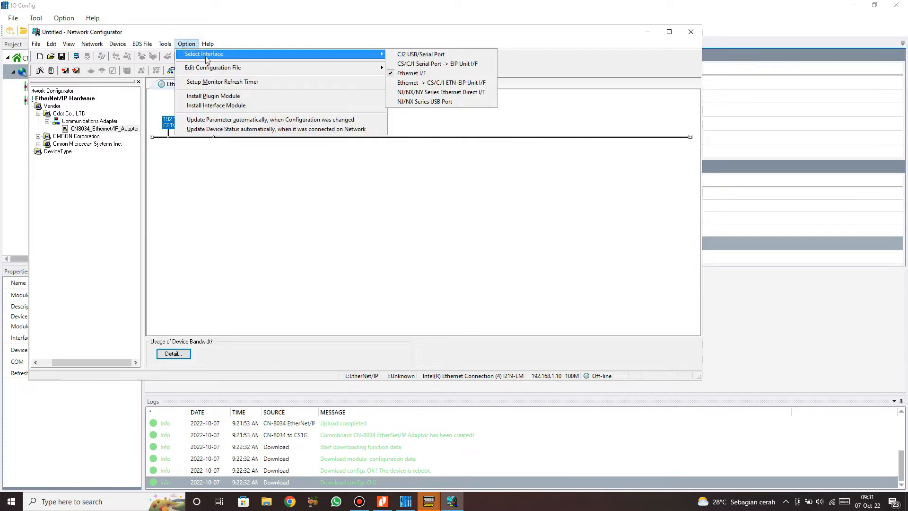
left_click(411, 75)
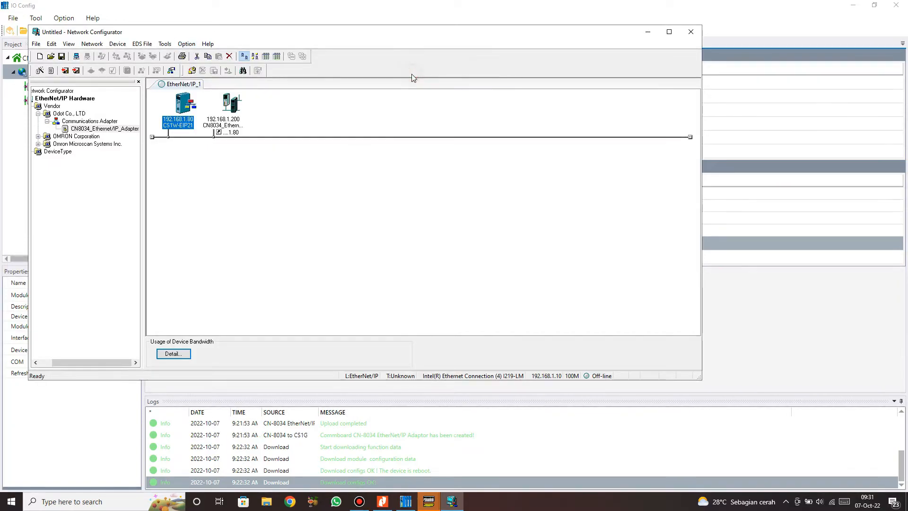
left_click(81, 56)
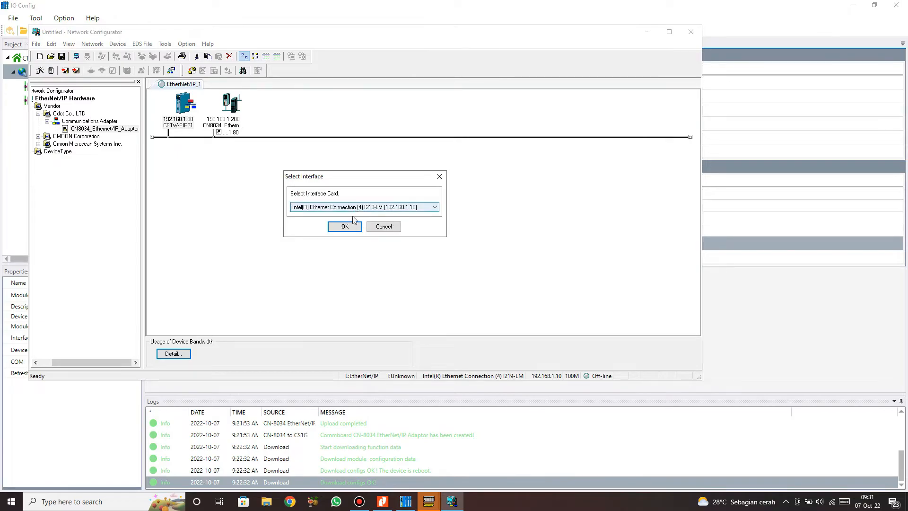
left_click(345, 226)
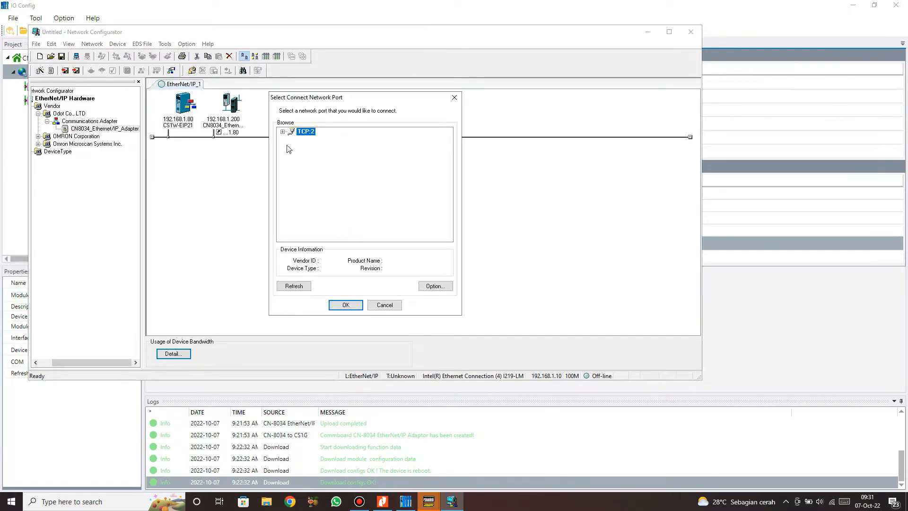
Choose TCP:2 as the network port and go online using the existing network EtherNet/IP_1
left_click(282, 132)
left_click(334, 140)
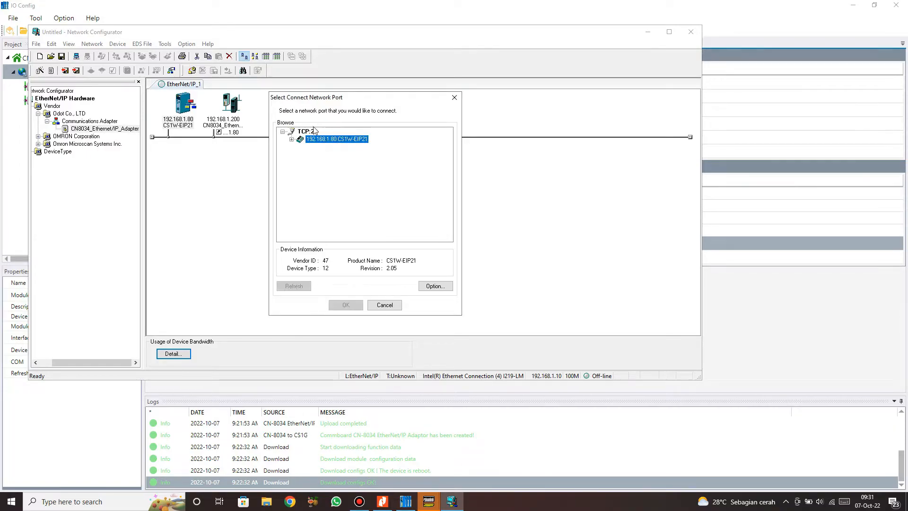
left_click(308, 131)
left_click(346, 304)
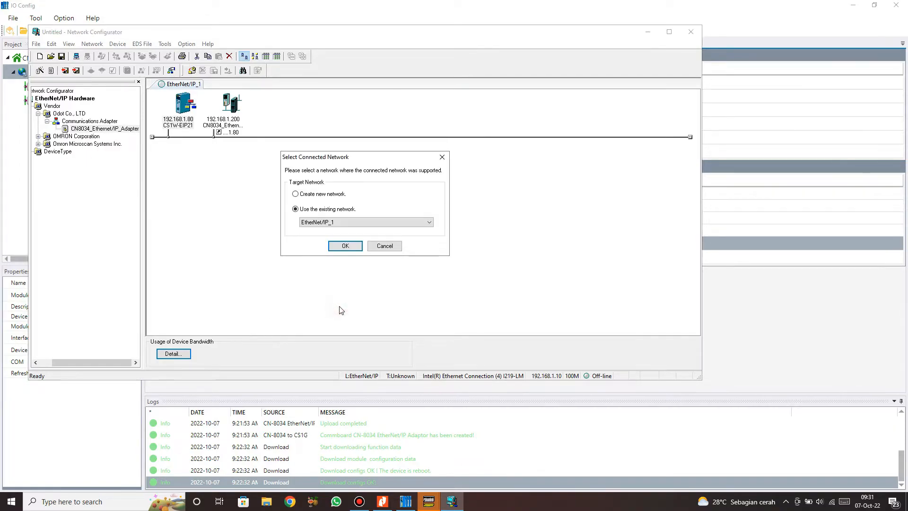
left_click(345, 245)
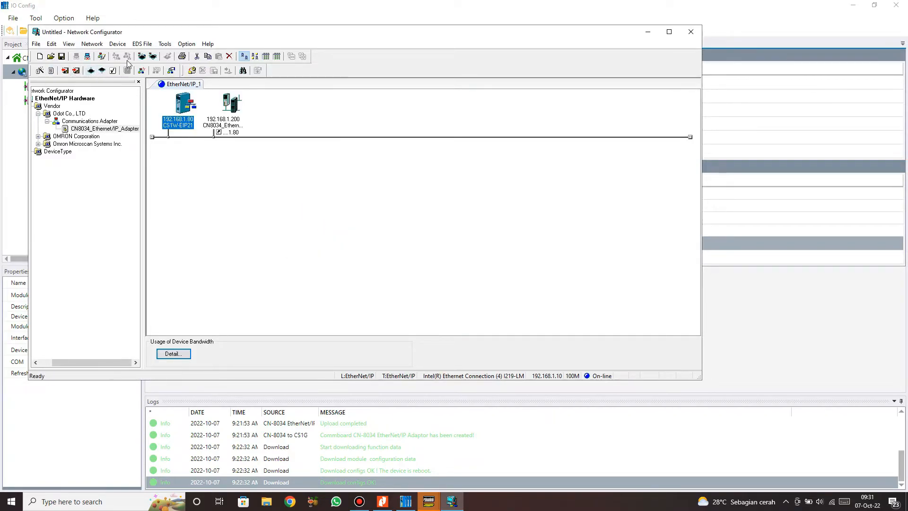
Verify the CS1W-EIP21's parameters against the connected device
left_click(113, 71)
left_click(377, 226)
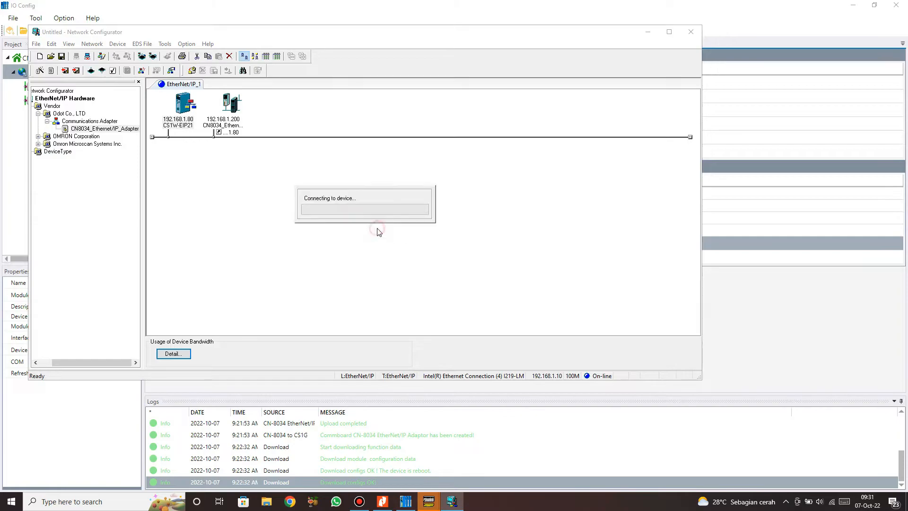
left_click(420, 229)
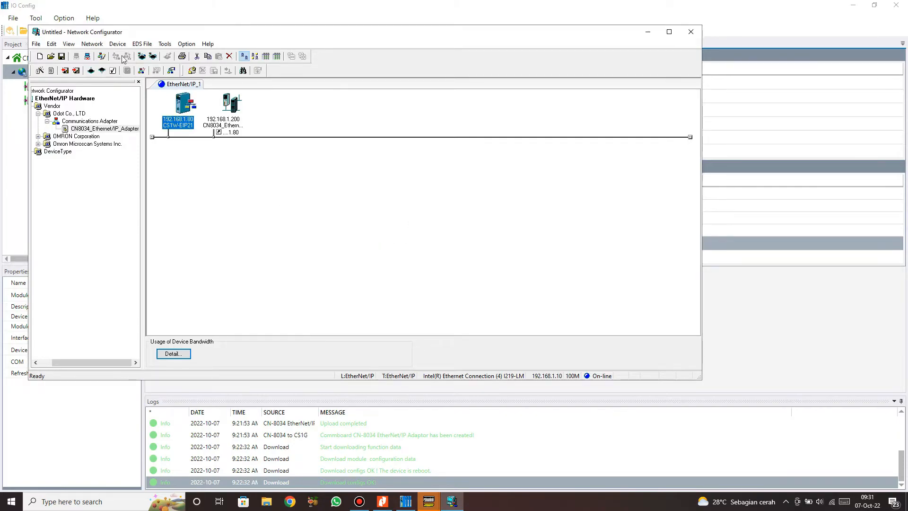
Download the device parameters to the CS1W-EIP21
left_click(102, 71)
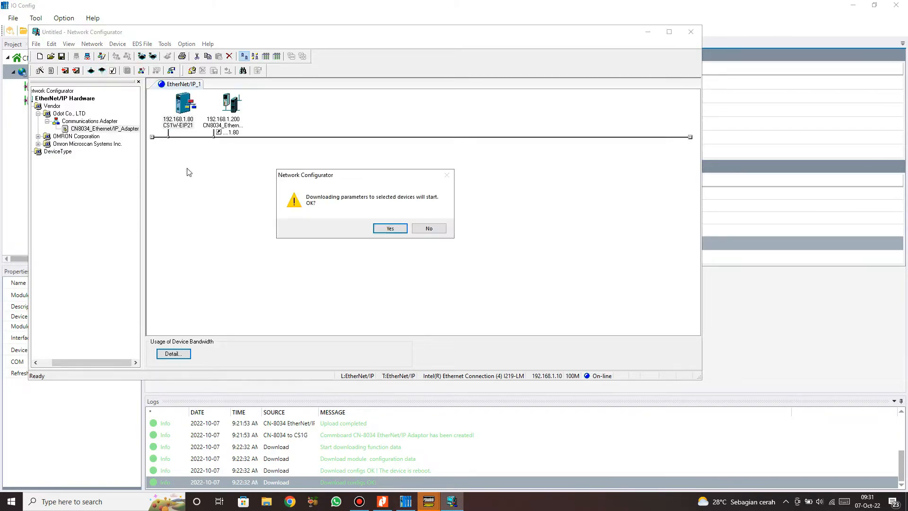
left_click(391, 229)
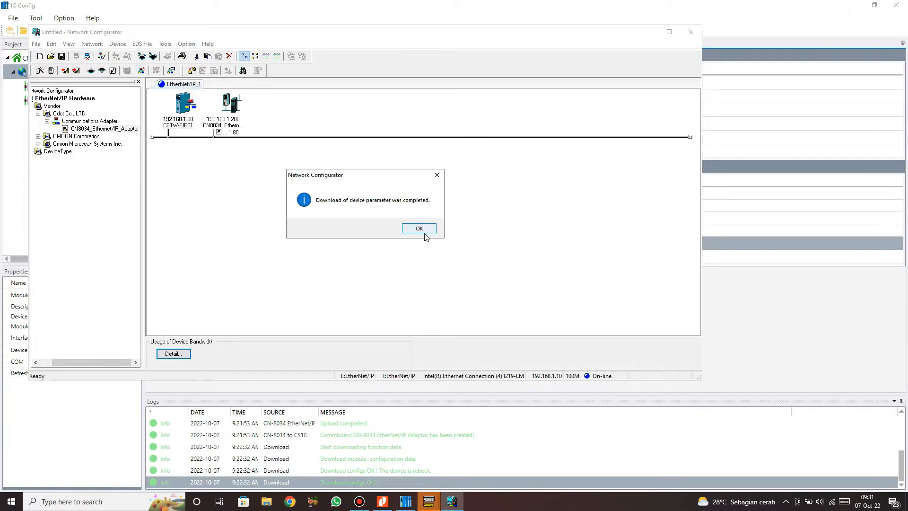
left_click(420, 229)
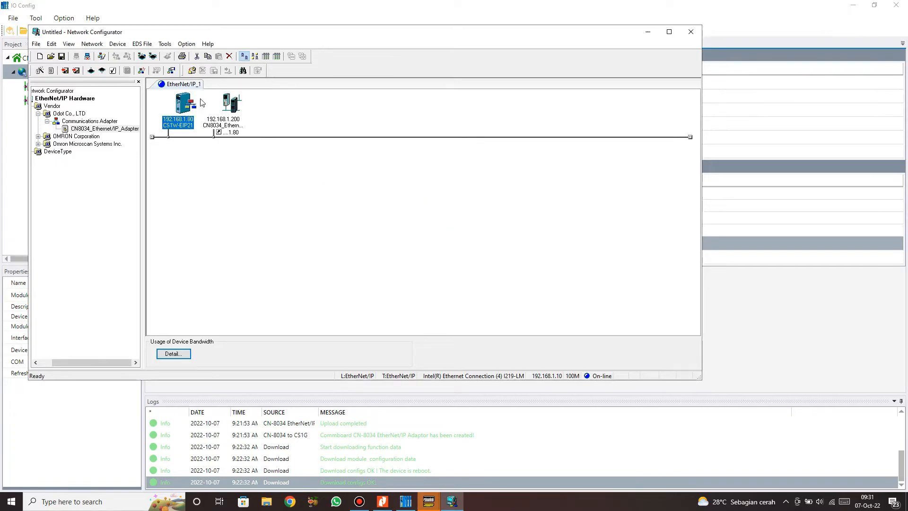
Download the configuration to the whole network, continuing despite the device comment mismatch
left_click(152, 56)
left_click(387, 229)
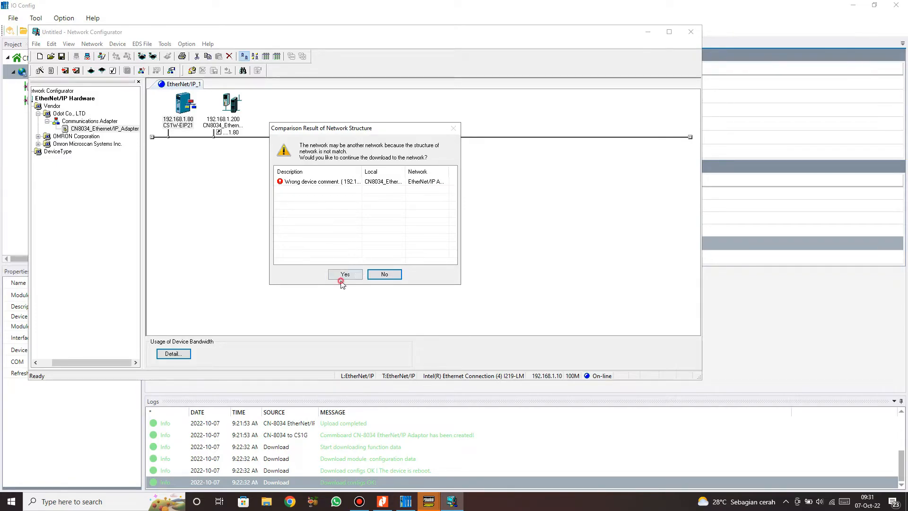
left_click(343, 276)
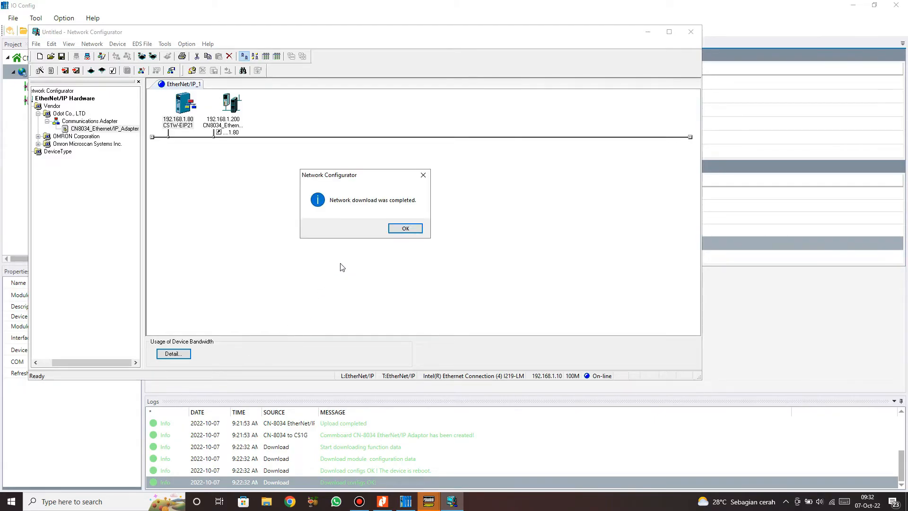
left_click(417, 230)
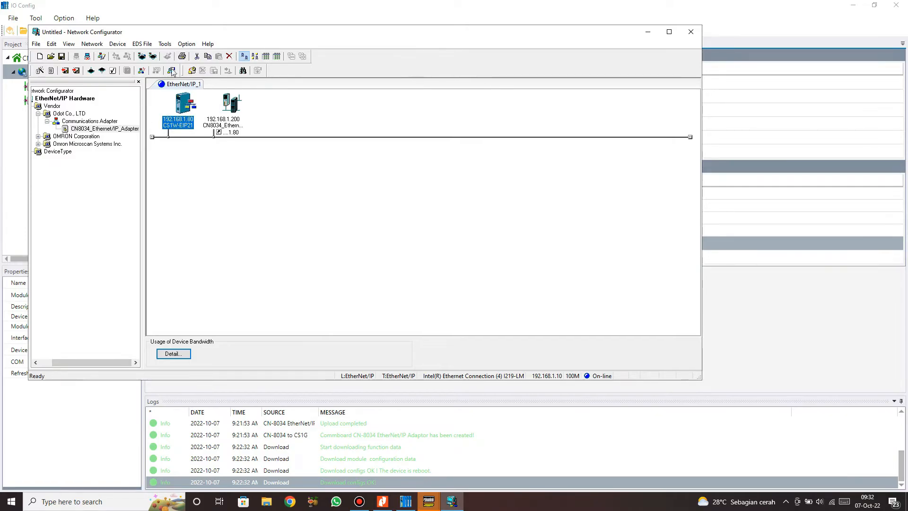
Synchronize the identity of the CS1W-EIP21
right_click(172, 110)
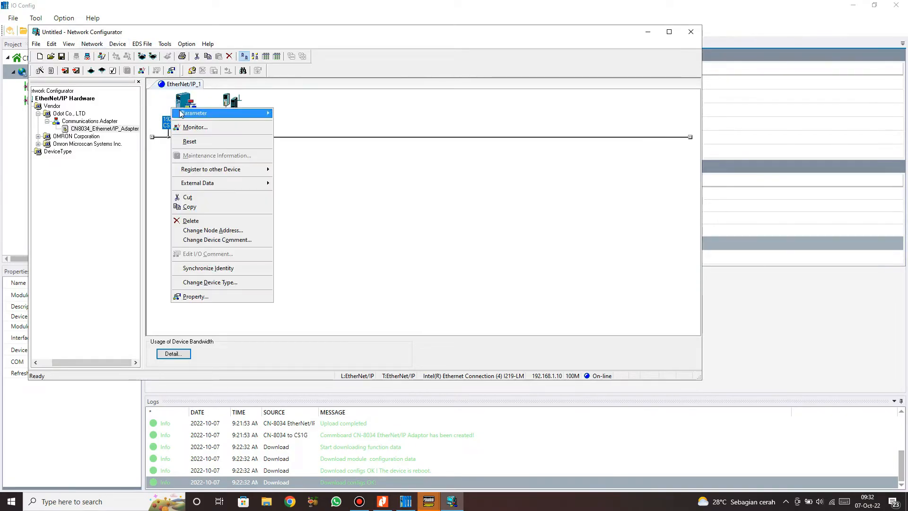
left_click(209, 270)
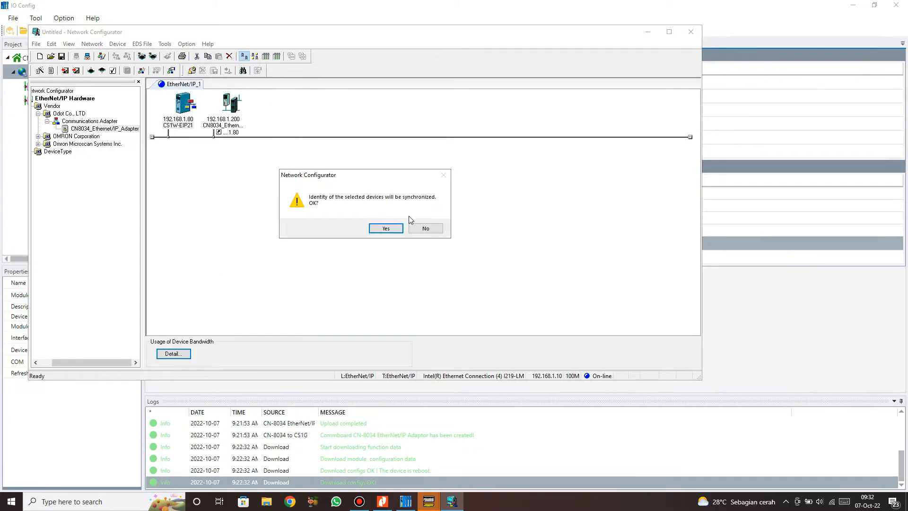
left_click(387, 228)
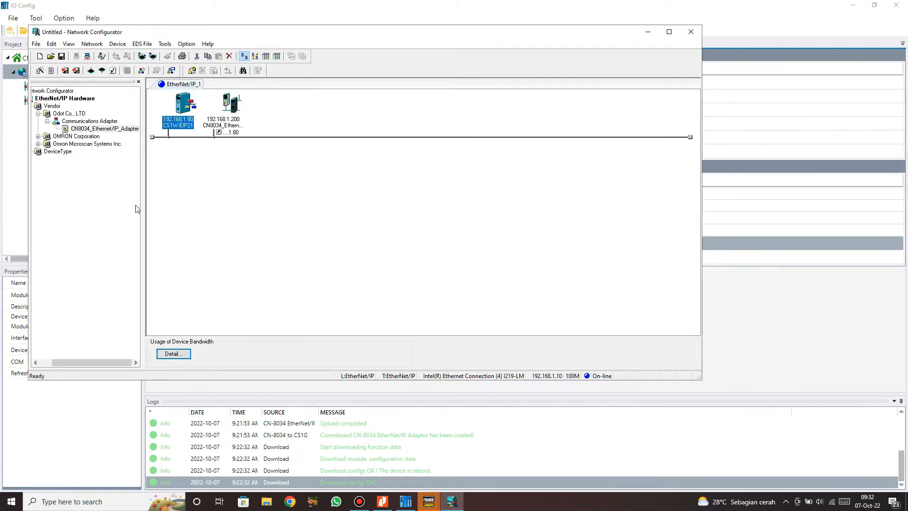
Monitor the CS1W-EIP21 and examine its unit status, target node connection, error history, Ethernet information and tag status
left_click(141, 71)
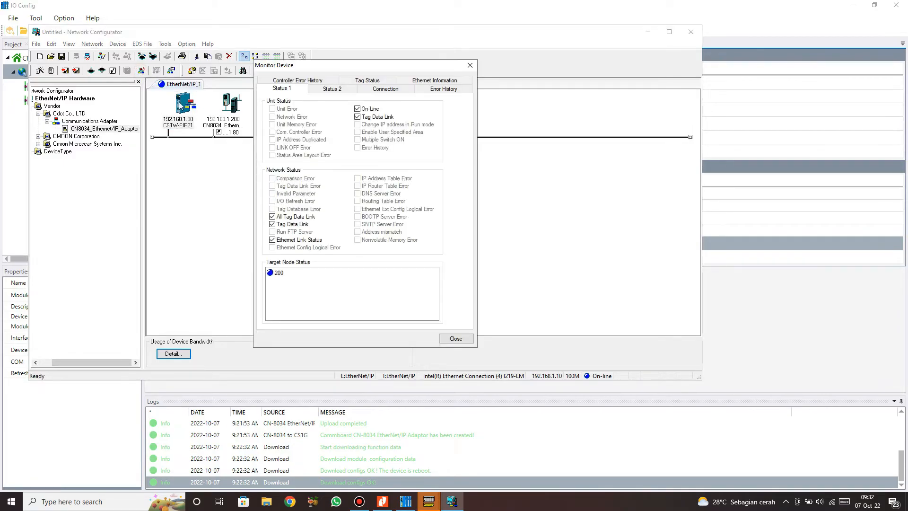
left_click(270, 274)
left_click(386, 90)
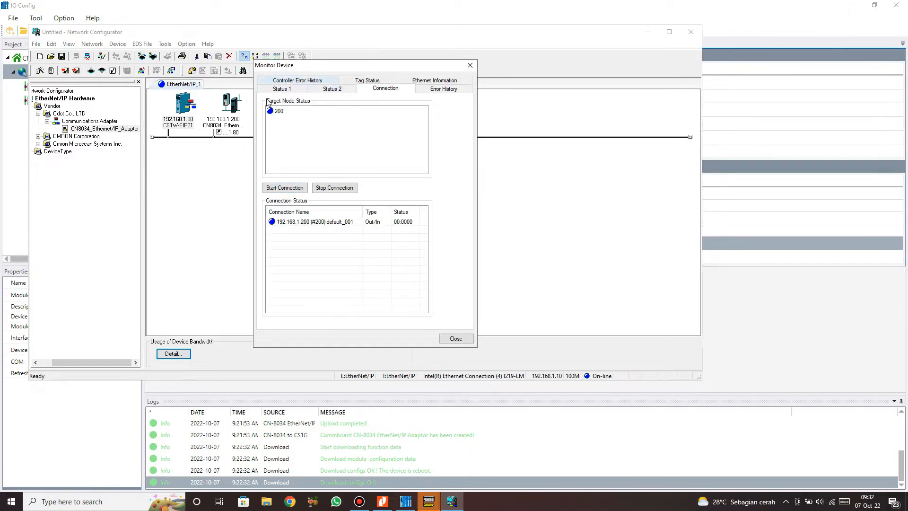
left_click(430, 89)
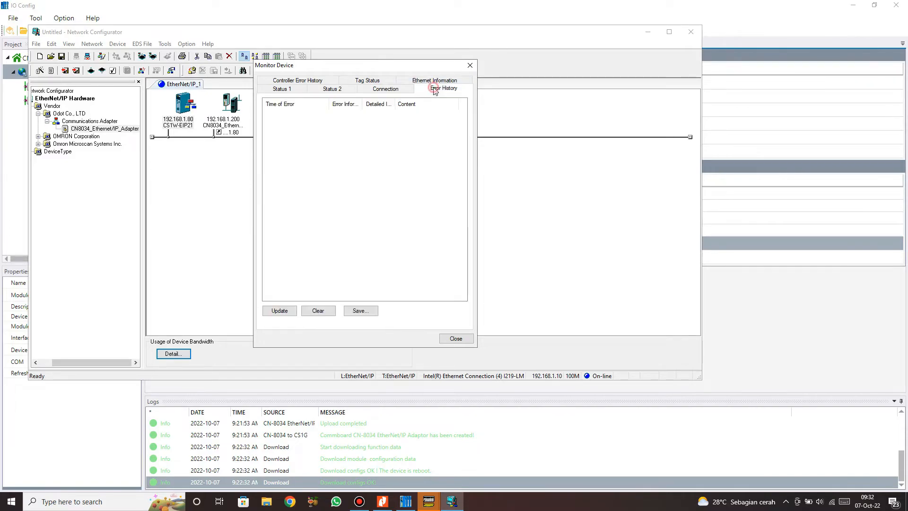
left_click(433, 81)
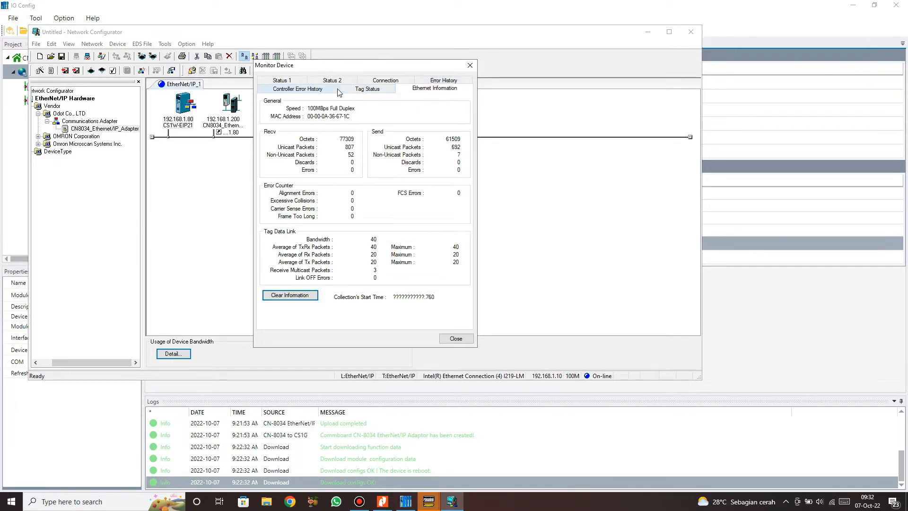
left_click(287, 82)
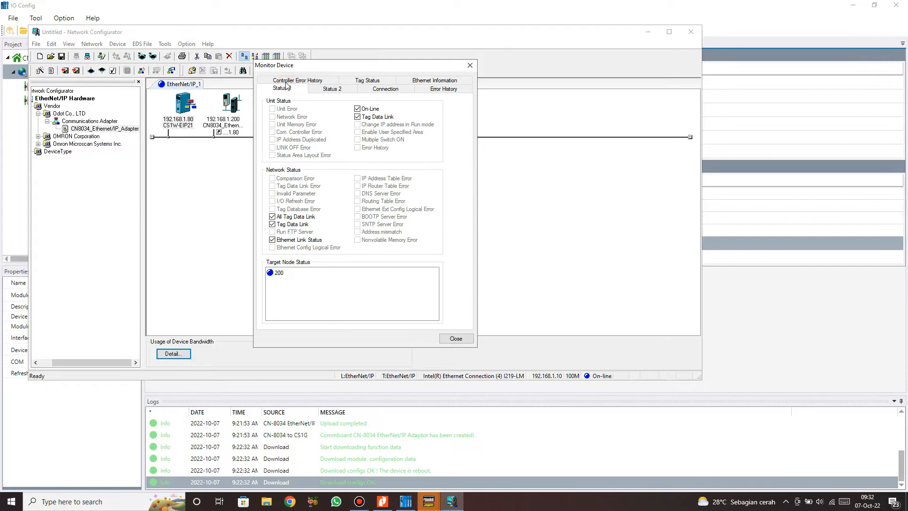
left_click(365, 81)
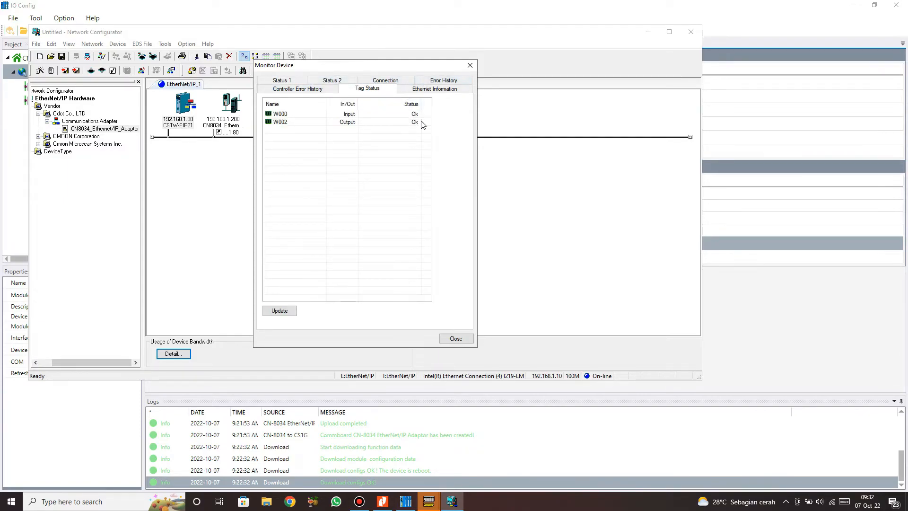
Examine the CS1W-EIP21's controller error history, recheck its tag and connection status, and close the device monitor
left_click(399, 91)
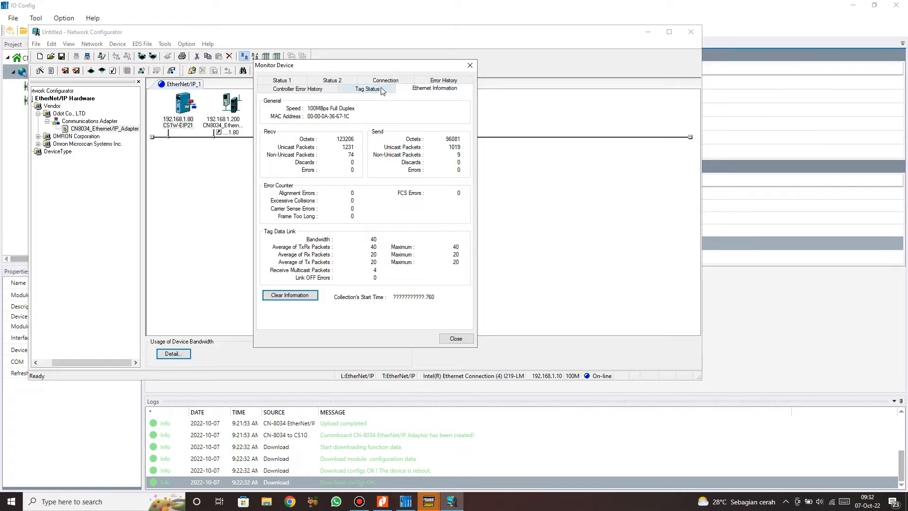
left_click(320, 90)
left_click(345, 88)
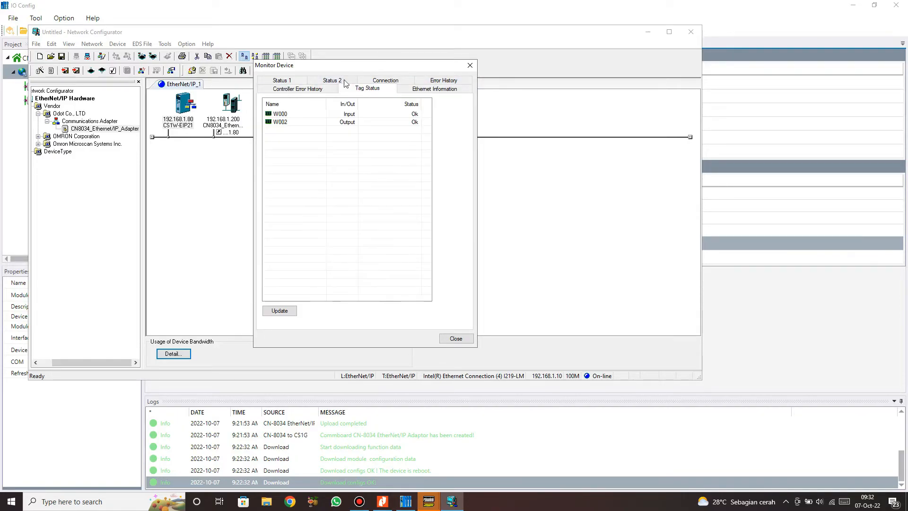
left_click(331, 89)
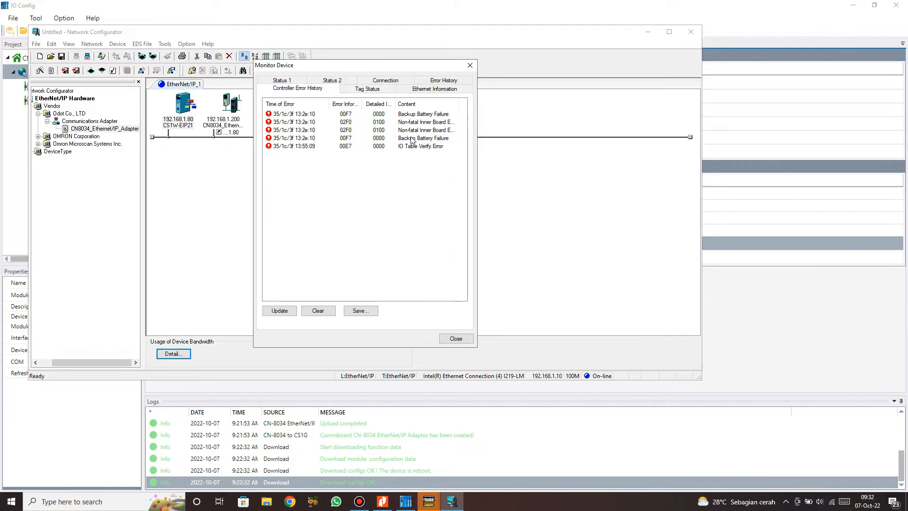
left_click(432, 81)
left_click(372, 90)
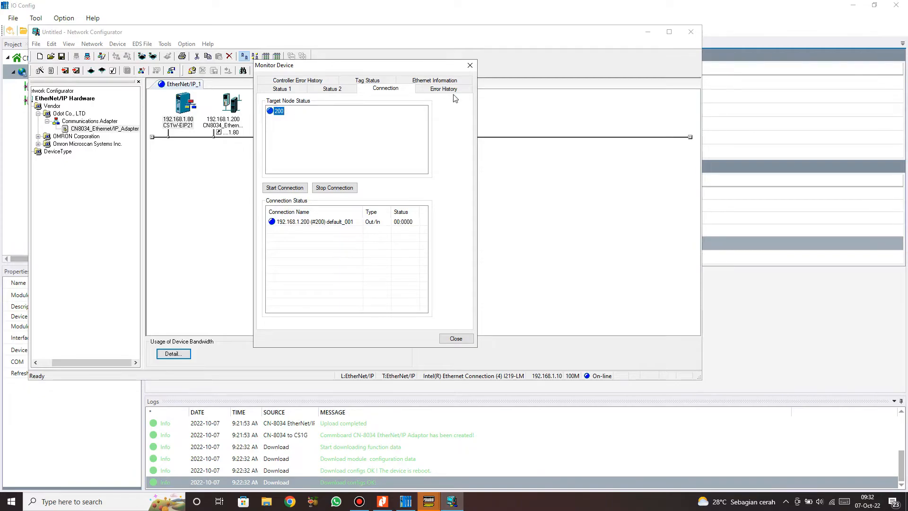
left_click(470, 65)
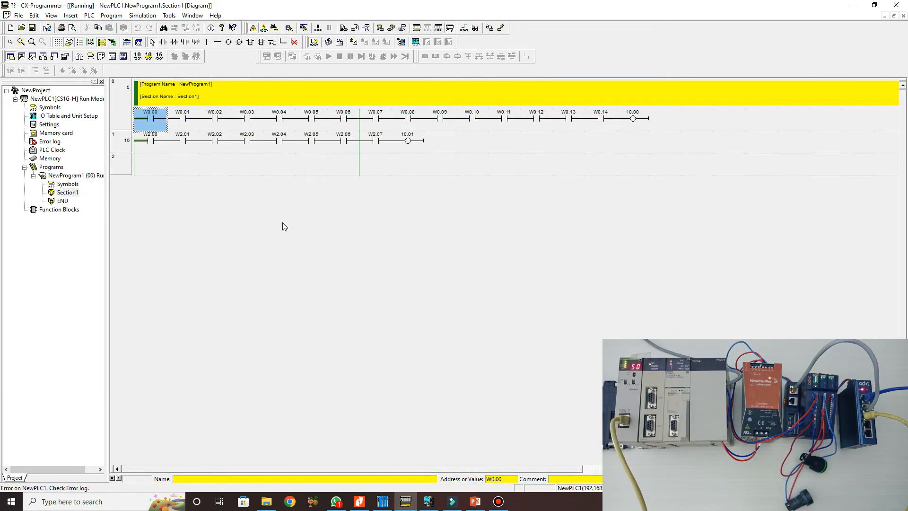
Force the W2.00 contact of rung 1 on and accept switching the PLC to Monitor mode
right_click(158, 148)
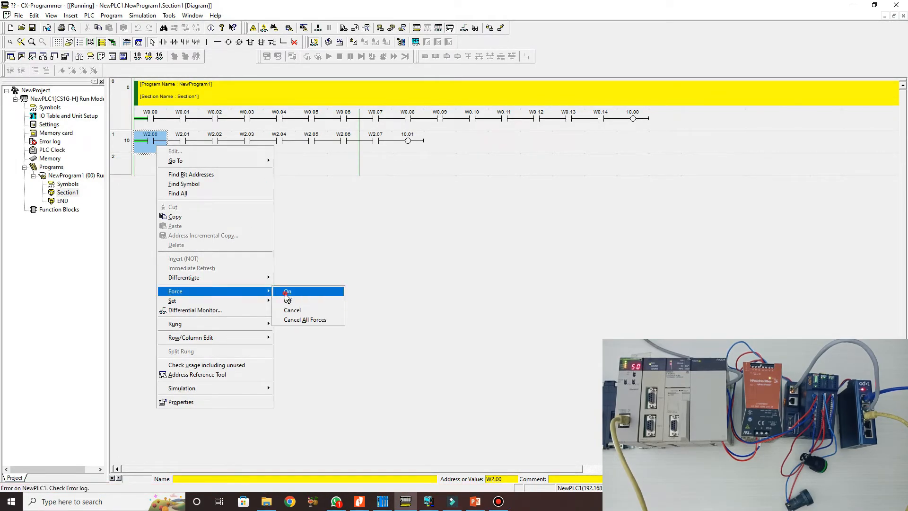
left_click(287, 291)
left_click(426, 268)
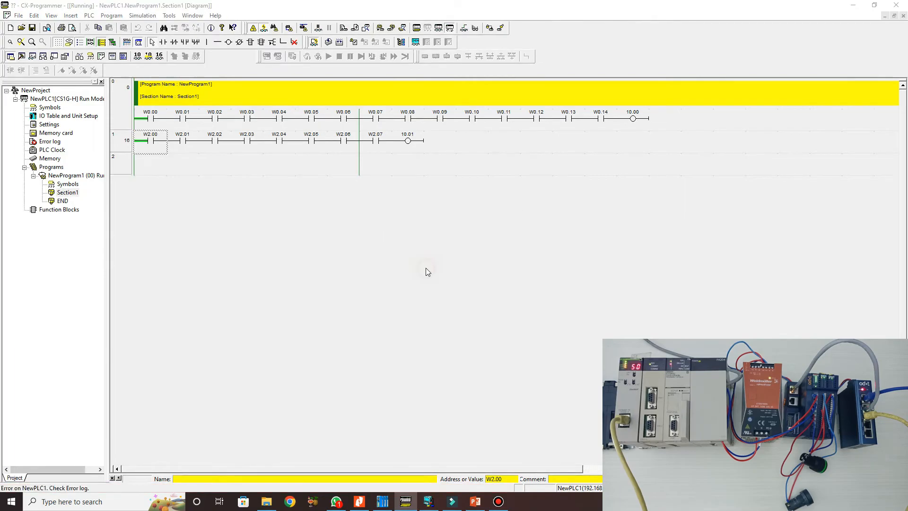
left_click(478, 272)
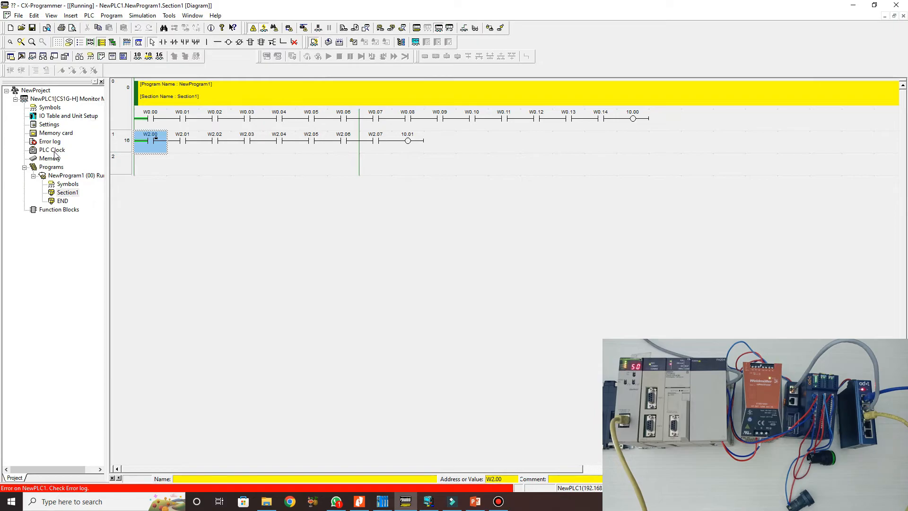
Begin online editing at rung 1 and add an empty rung 2 below it
left_click(153, 165)
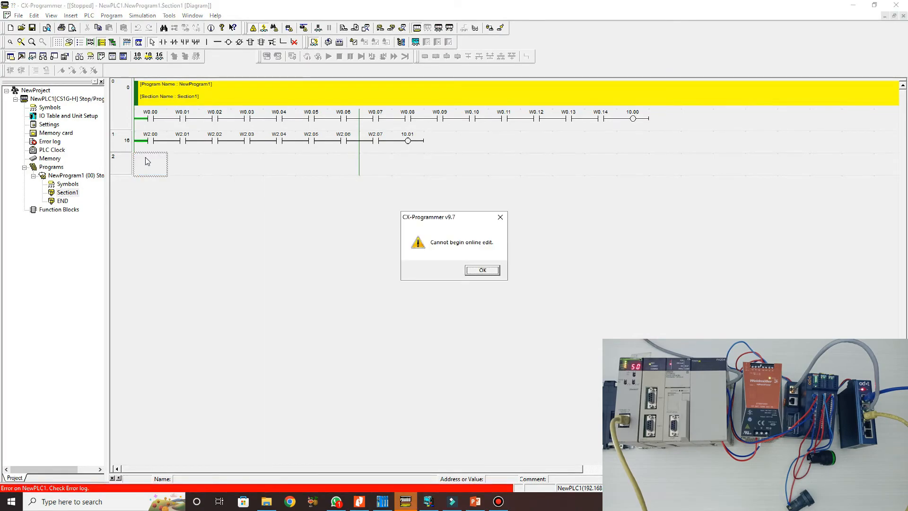
key("Return")
key("Up")
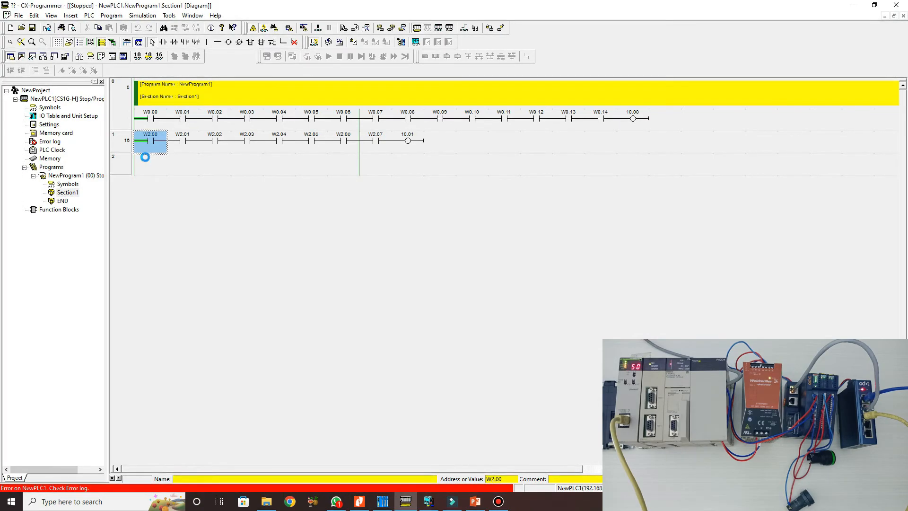
key("ctrl+e")
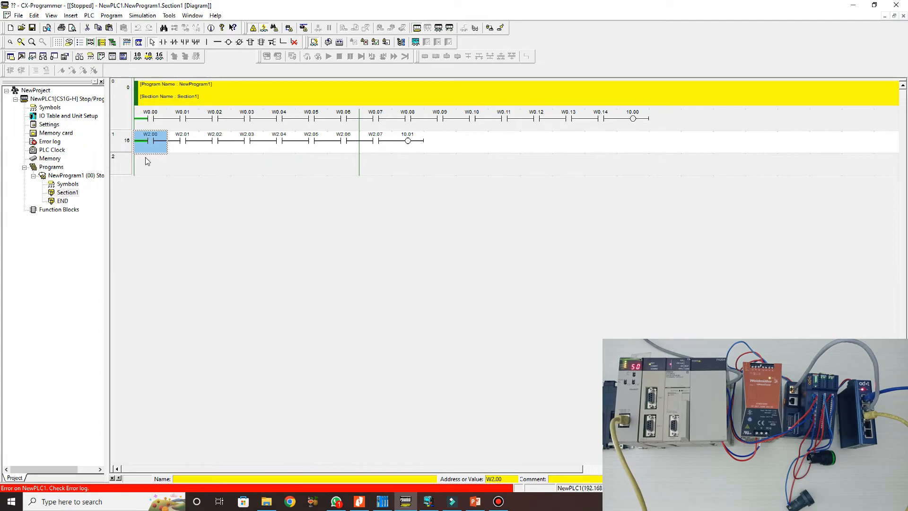
key("Down")
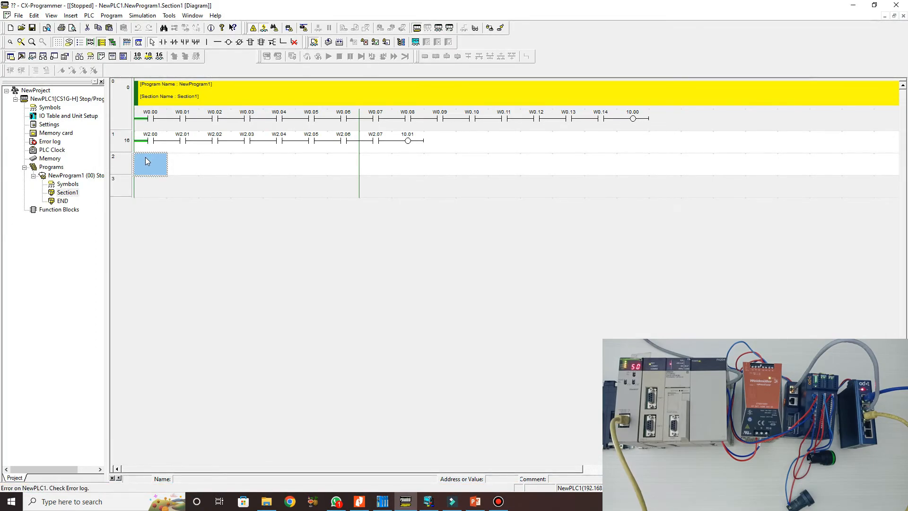
Build rung 2 with a W0.00 contact driving a W2.00 output coil
key("c")
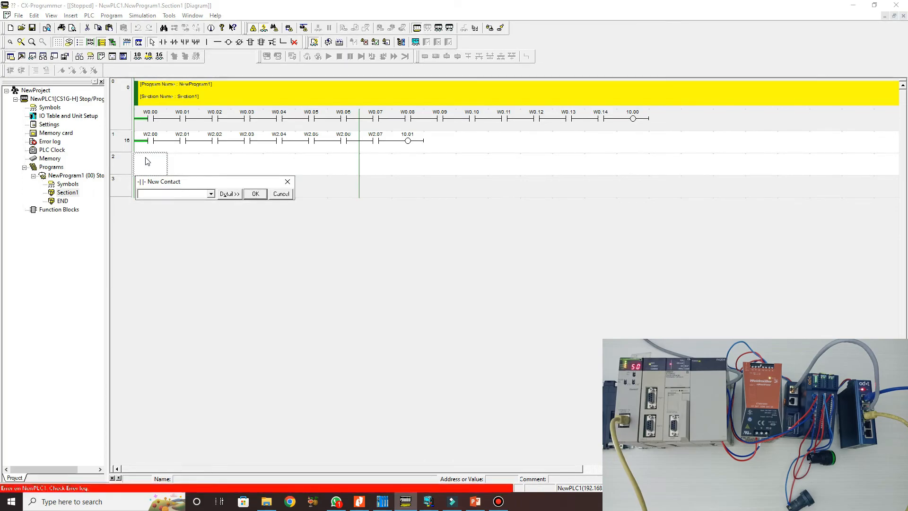
type("w0.00")
key("Return")
key("Return")
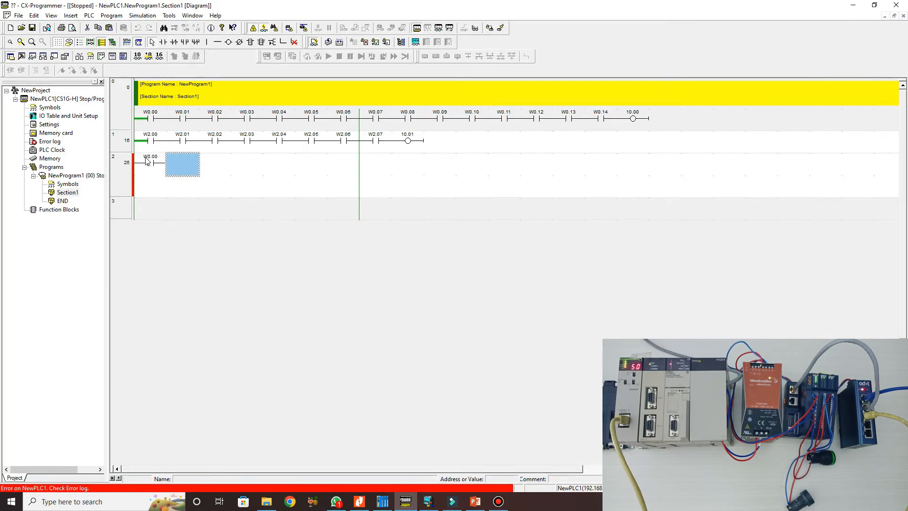
key("F7")
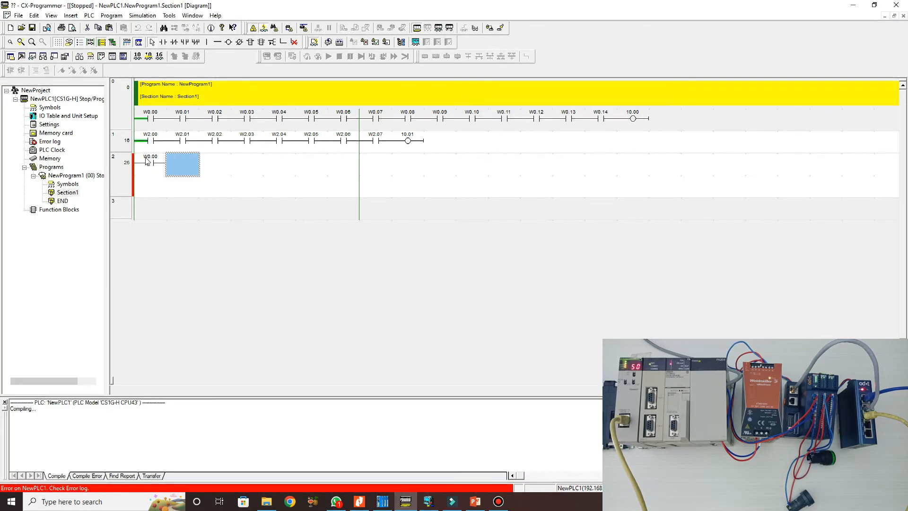
key("o")
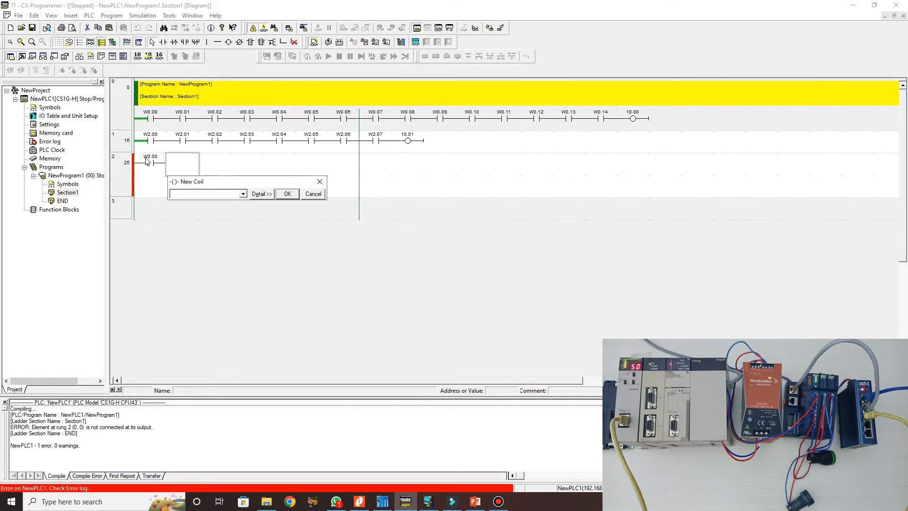
type("w2.00")
key("Return")
key("Return")
key("Return")
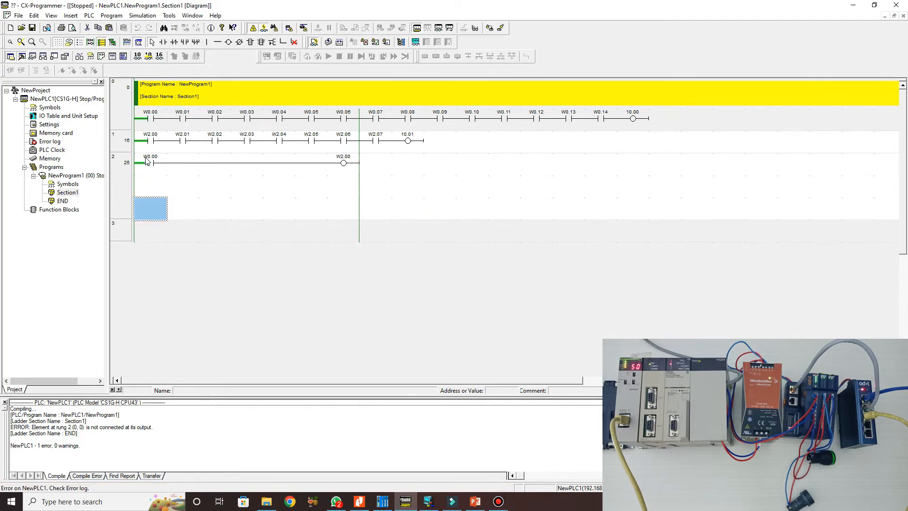
Apply the online edit of the ladder program and switch the PLC into Run mode
left_click(279, 184)
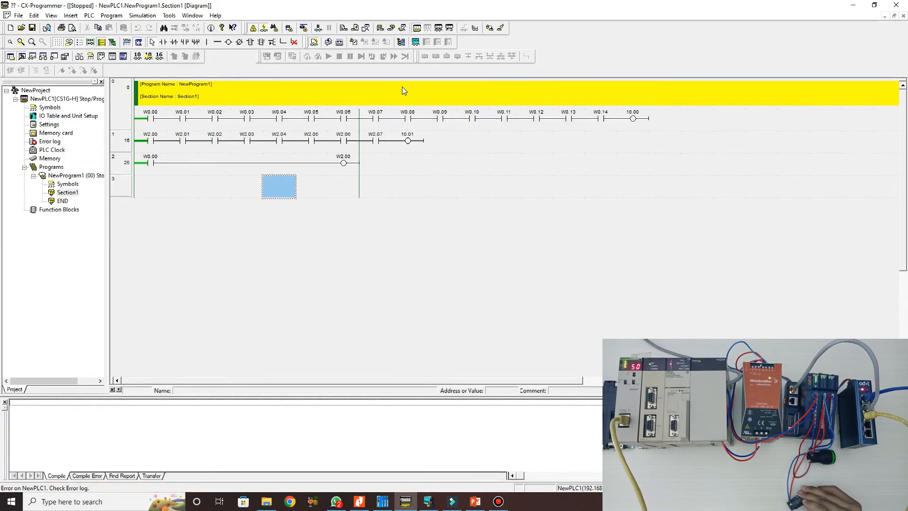
left_click(447, 28)
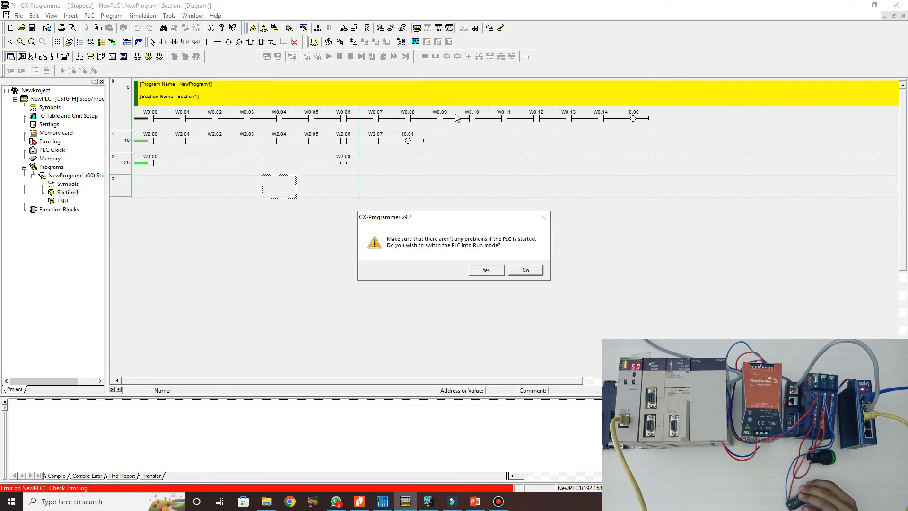
left_click(477, 270)
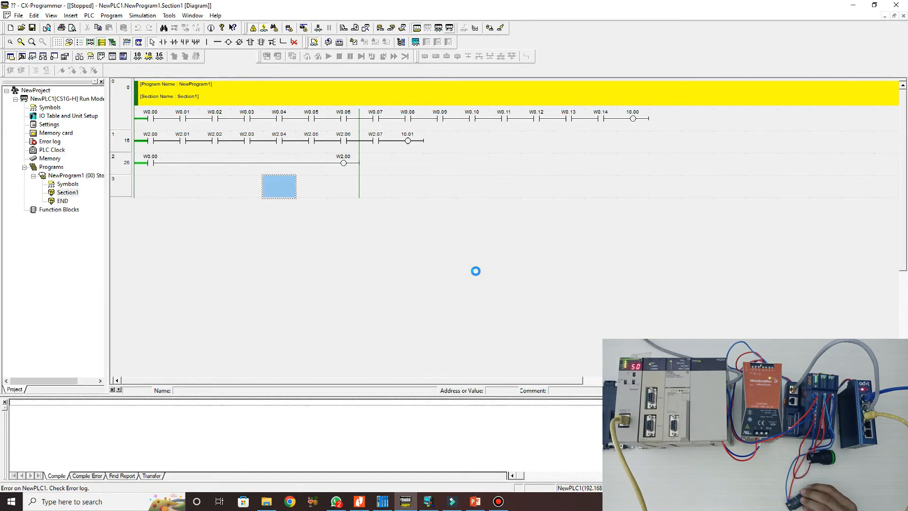